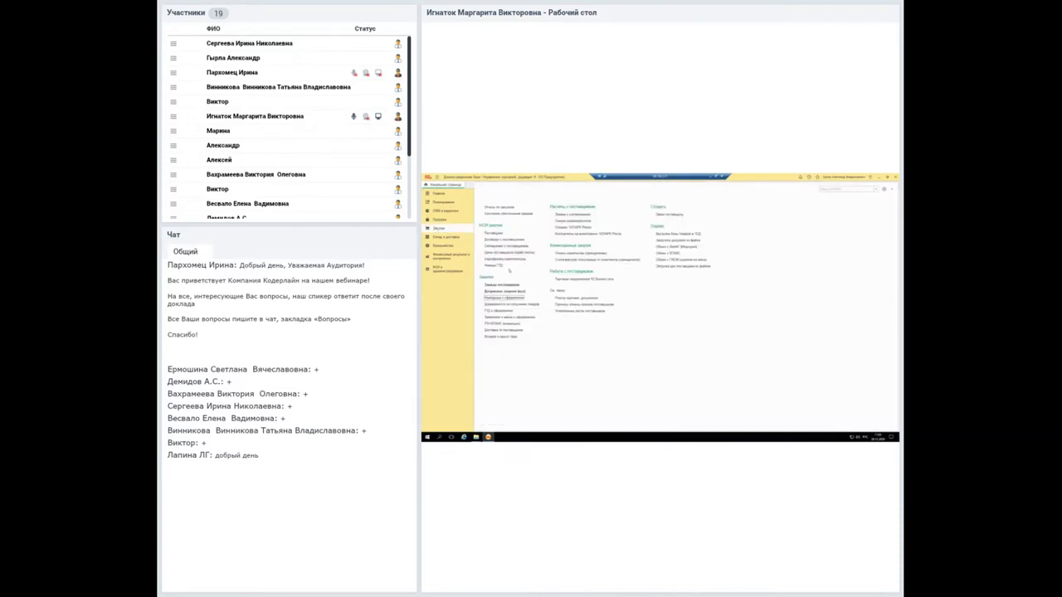
# Step: Open the card of the supplier База "Продукты" from the supplier list and check its contracts
pyautogui.click(493, 233)
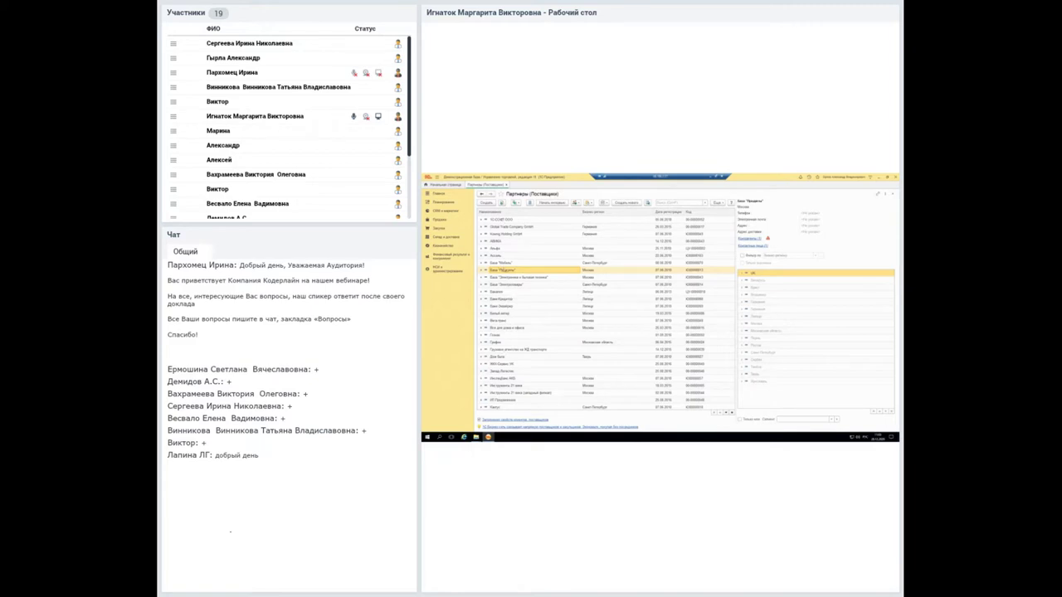
pyautogui.doubleClick(502, 269)
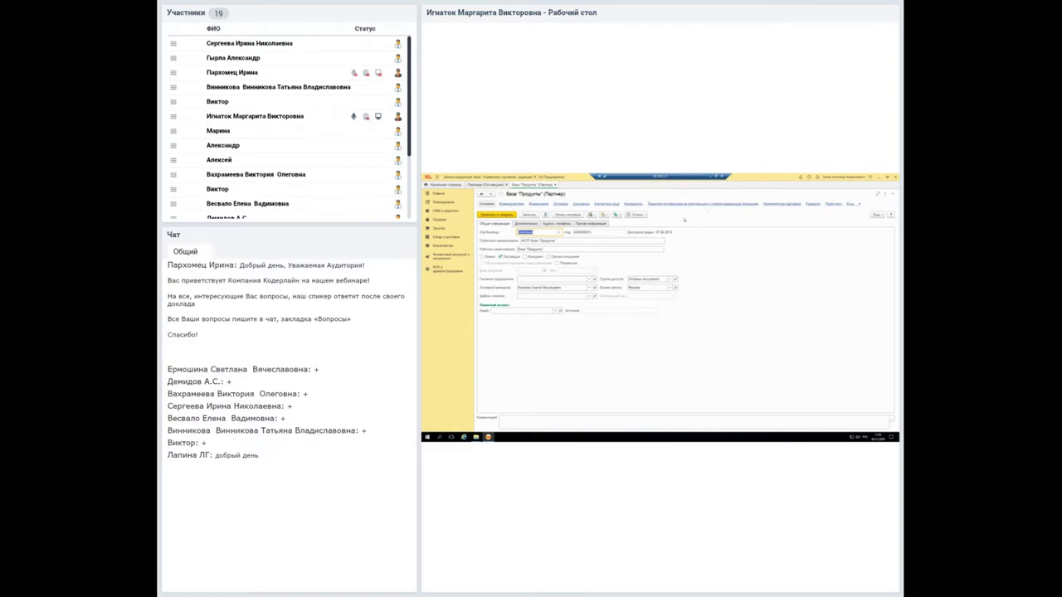
pyautogui.click(561, 204)
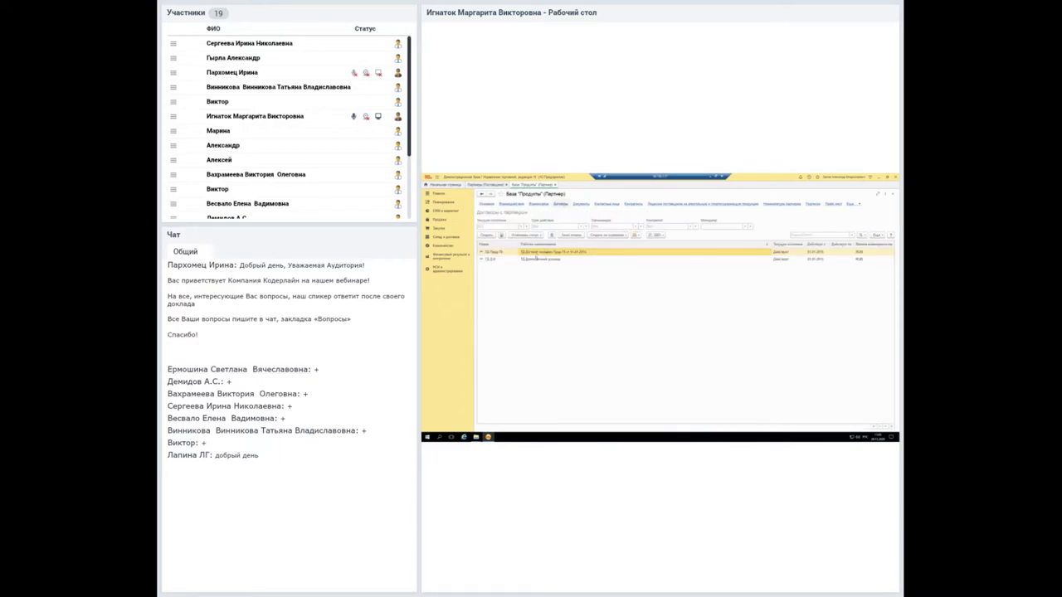
pyautogui.click(537, 258)
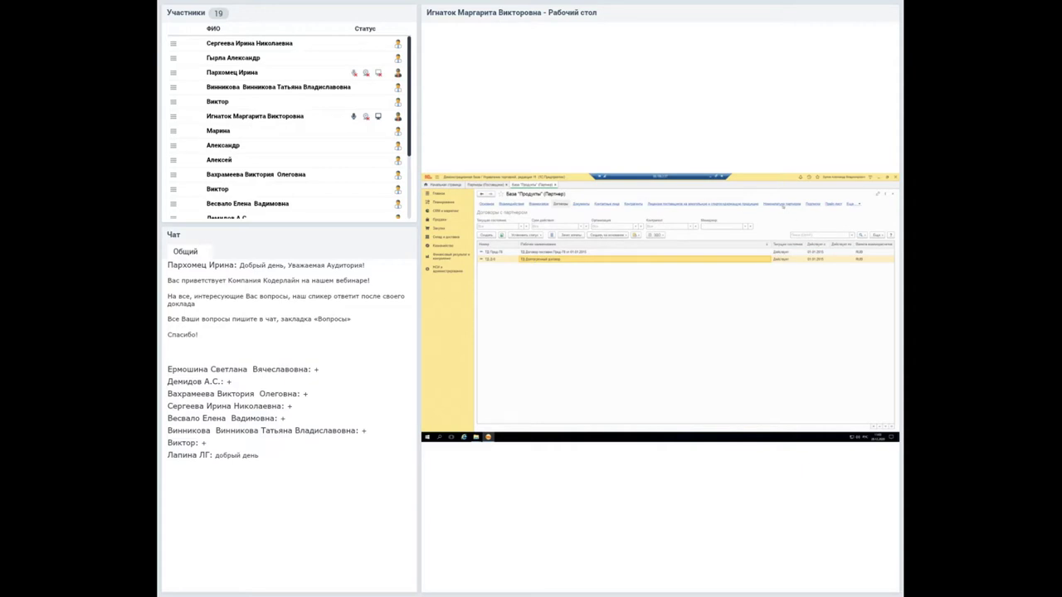
# Step: Examine the partner's item list, linked counterparties and price list, plus the additional related sections
pyautogui.click(777, 204)
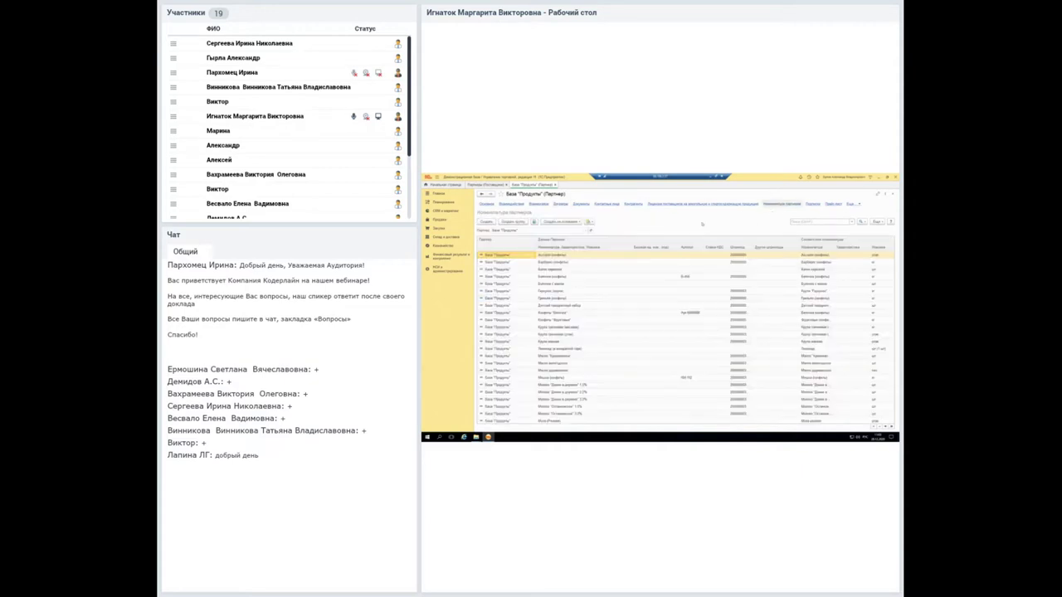
pyautogui.click(632, 204)
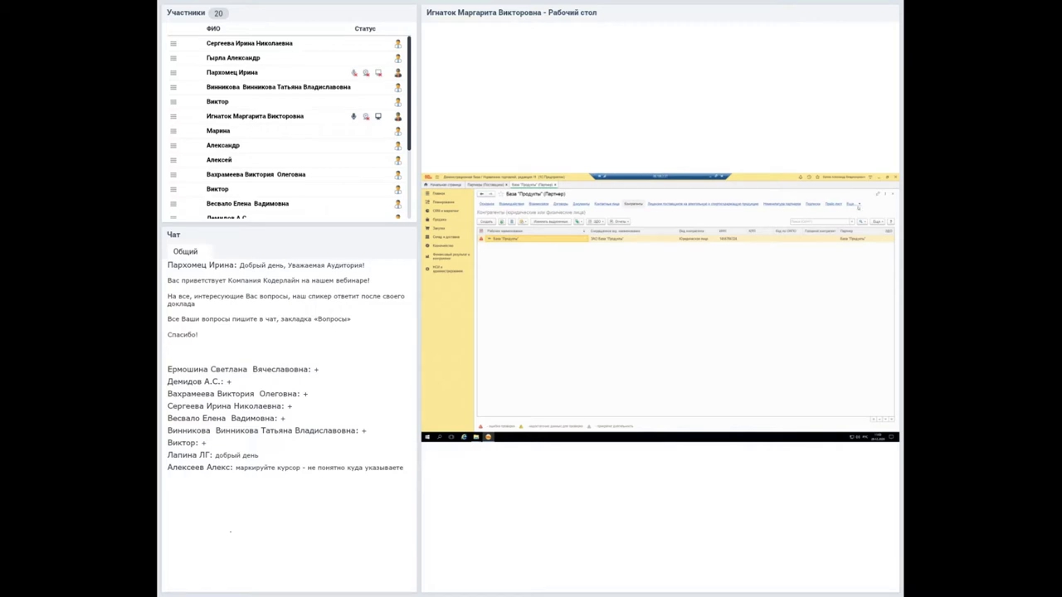
pyautogui.click(832, 203)
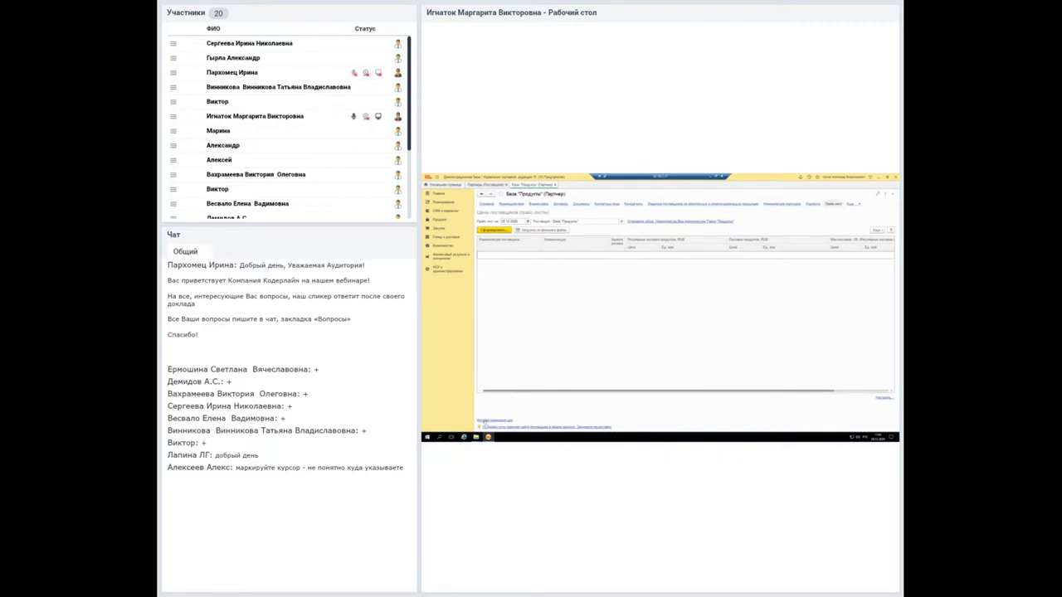
pyautogui.click(854, 204)
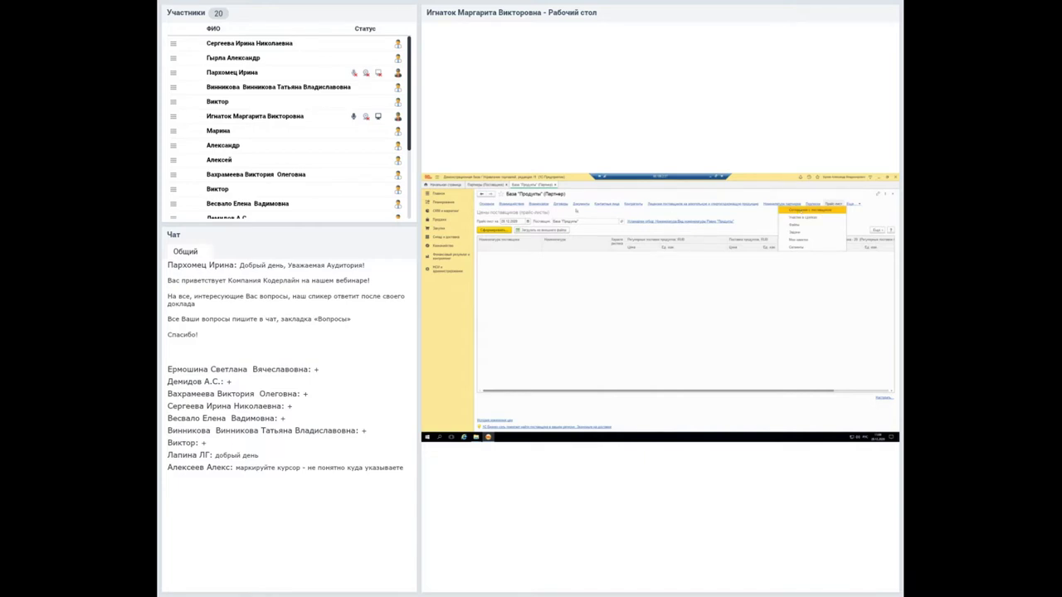
# Step: Review the supplier's contracts and items again, and open the price change history from its price list
pyautogui.click(563, 205)
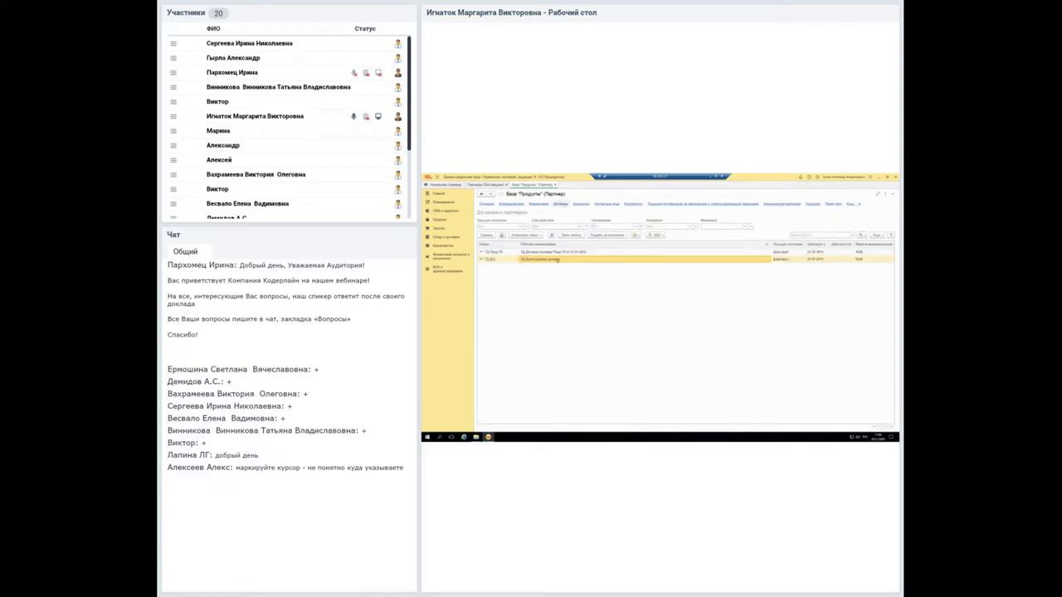
pyautogui.click(554, 252)
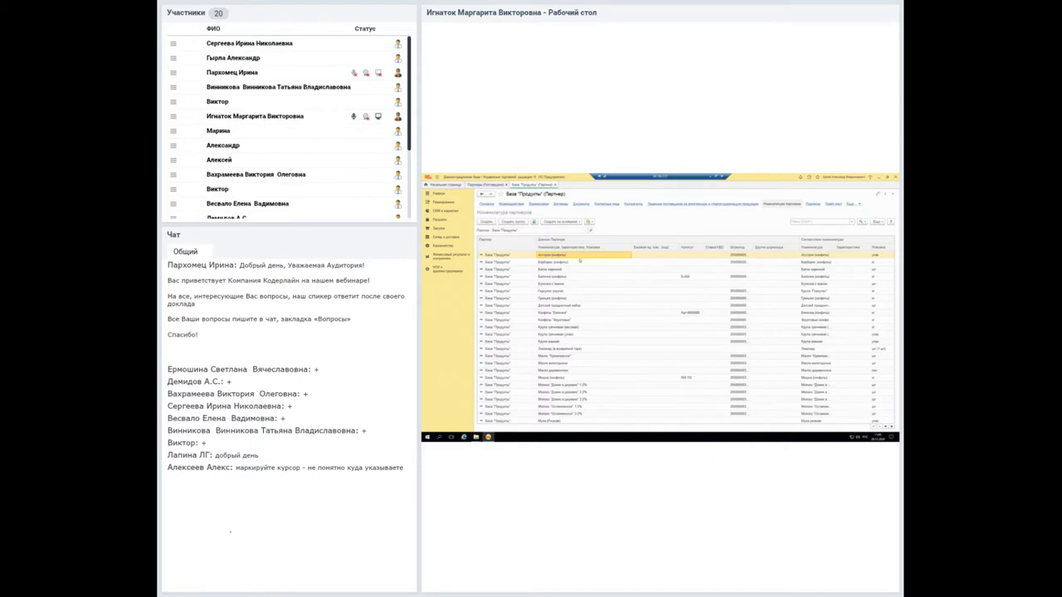
pyautogui.click(579, 261)
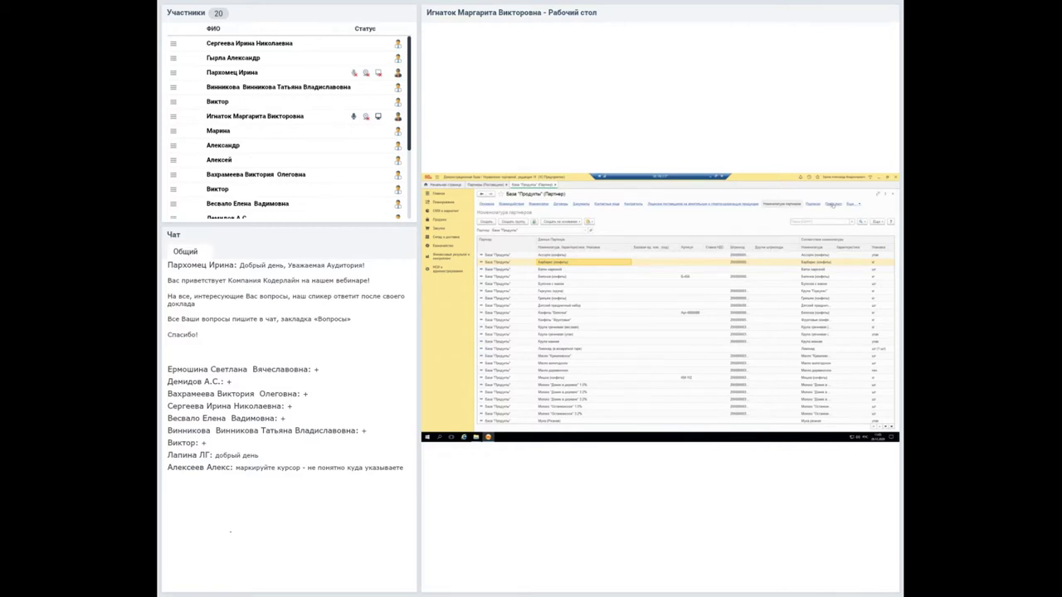
pyautogui.click(832, 205)
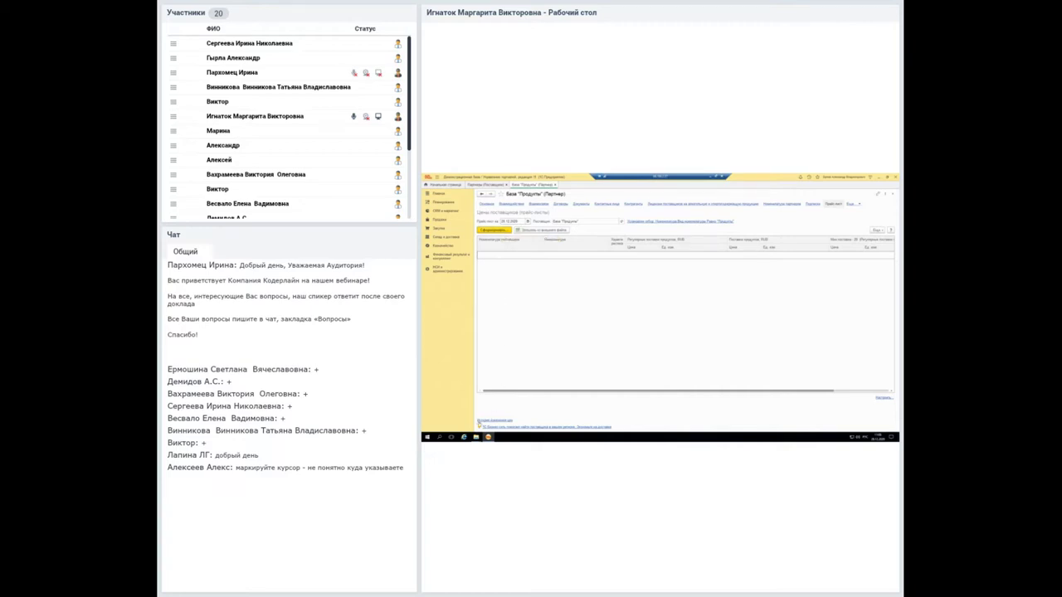
pyautogui.click(498, 420)
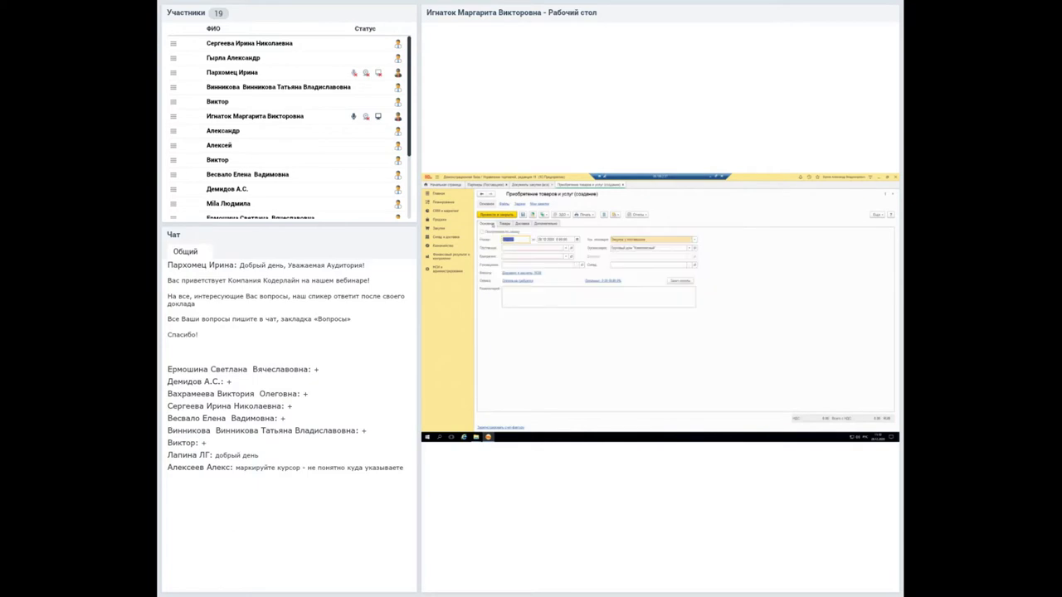
# Step: Close the new, unfilled goods and services purchase document
pyautogui.click(622, 185)
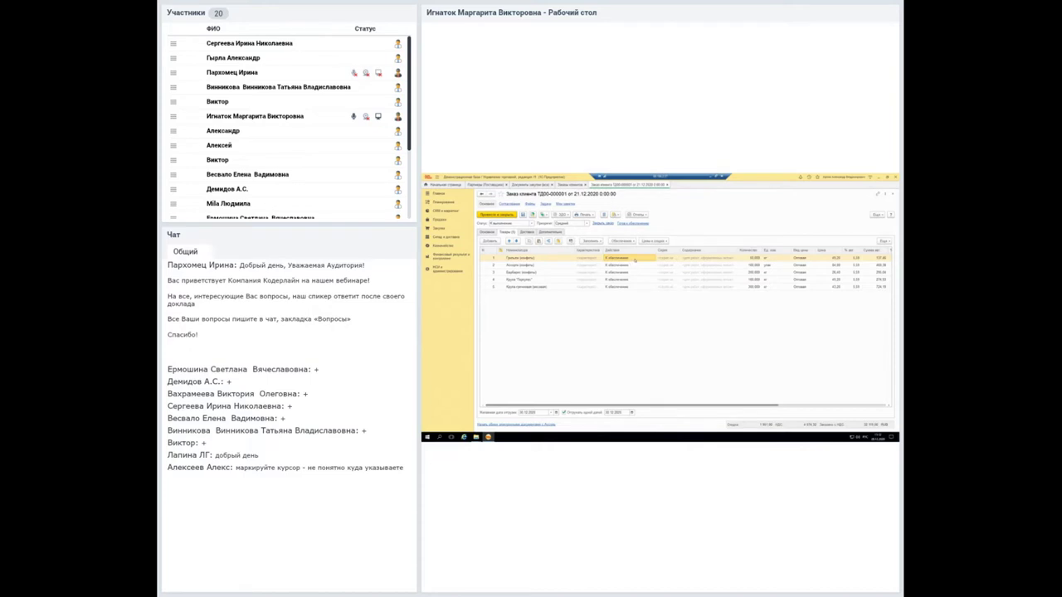
# Step: Check the available supply actions for the first two goods lines of the customer order, leaving them unchanged
pyautogui.click(635, 259)
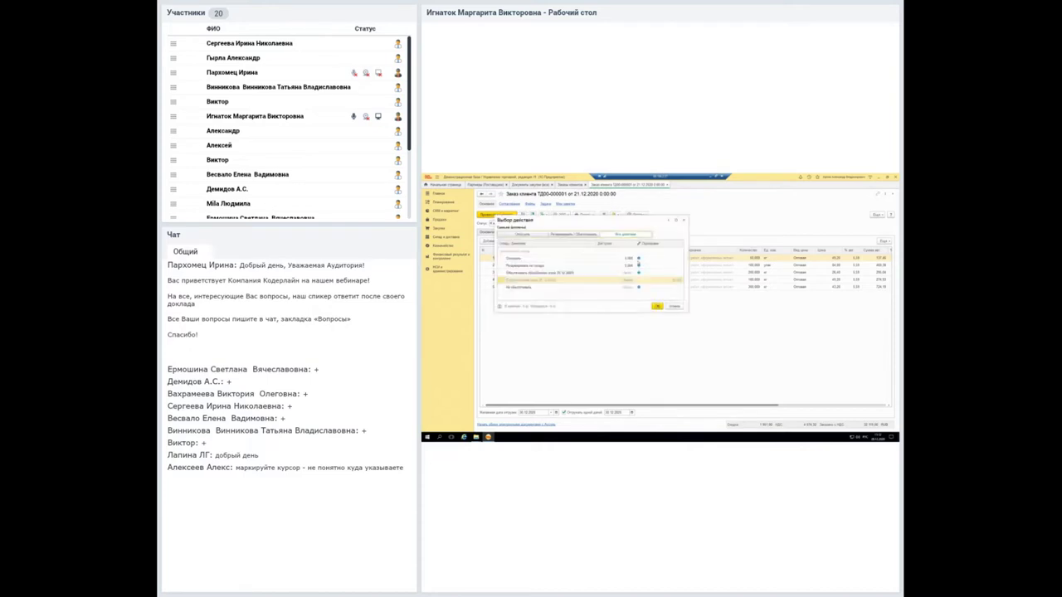
pyautogui.click(629, 259)
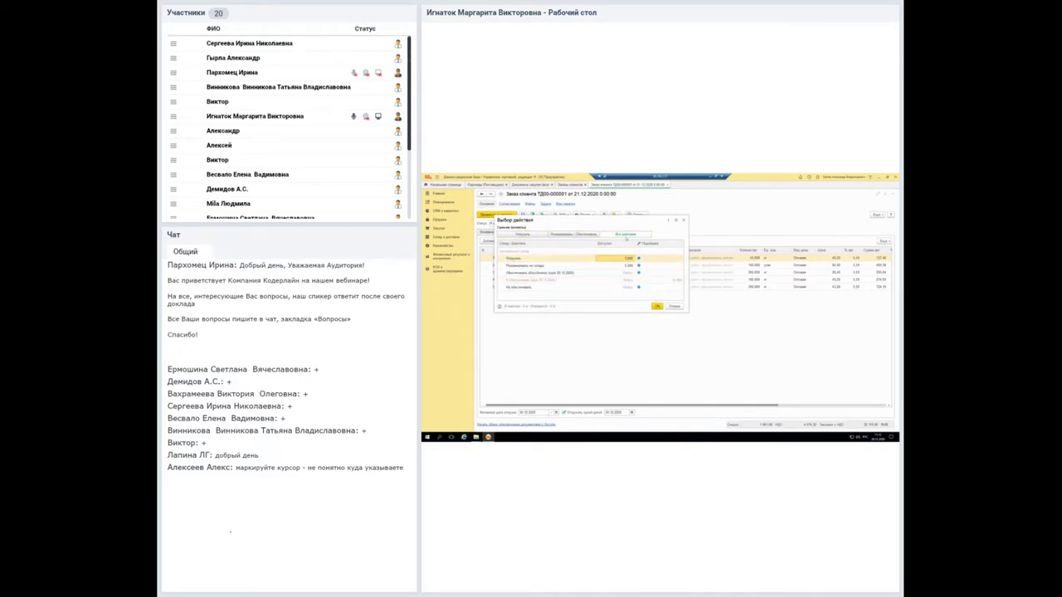
pyautogui.click(628, 258)
pyautogui.click(684, 223)
pyautogui.click(631, 265)
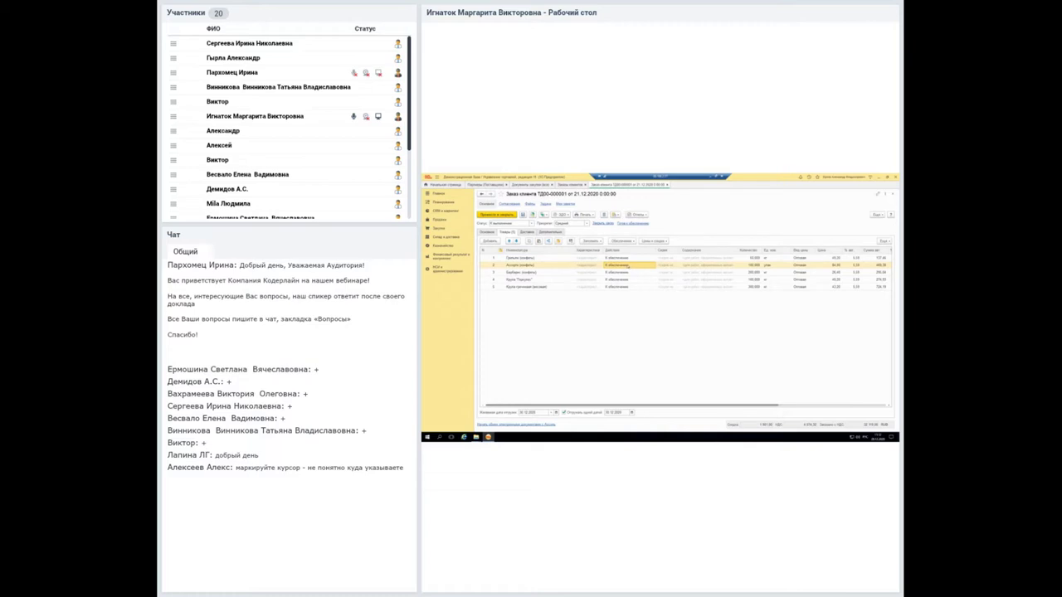
pyautogui.click(627, 264)
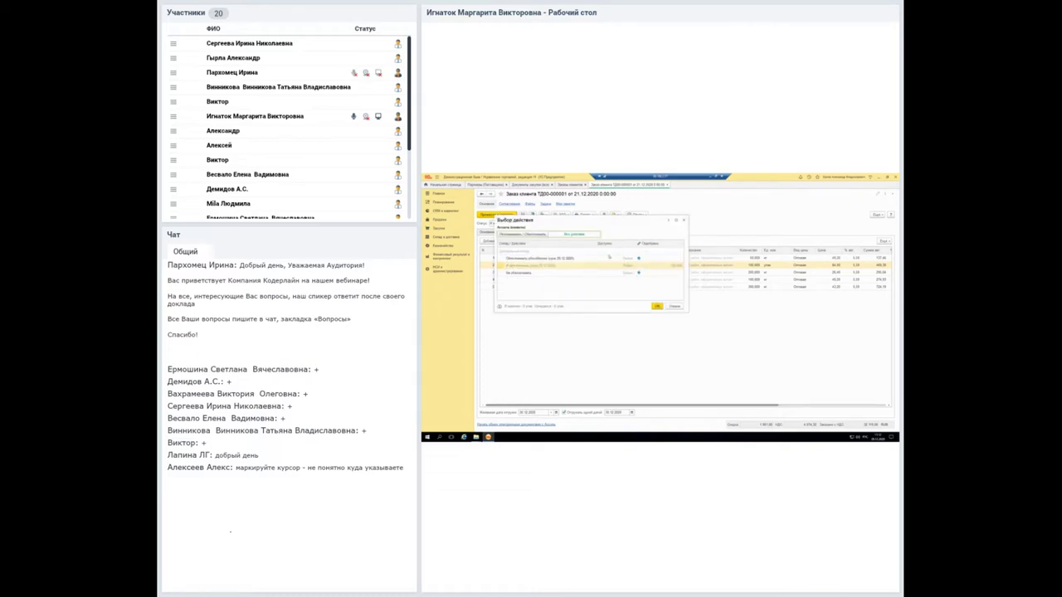
pyautogui.click(683, 222)
# Step: Check the available supply actions for the third, fourth and fifth goods lines, closing each selection without changes
pyautogui.click(621, 272)
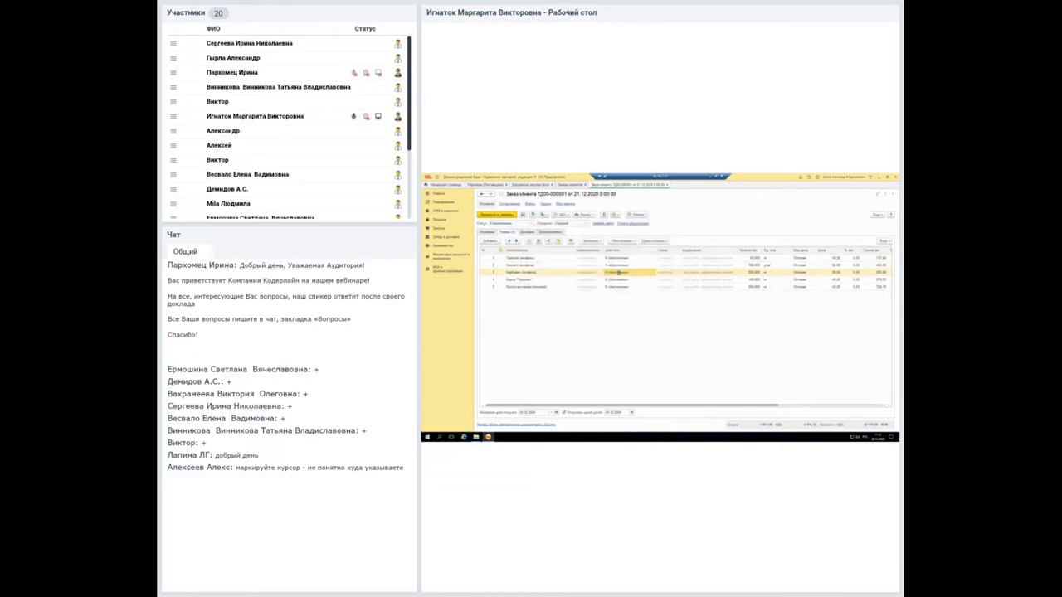
pyautogui.click(622, 272)
pyautogui.click(624, 259)
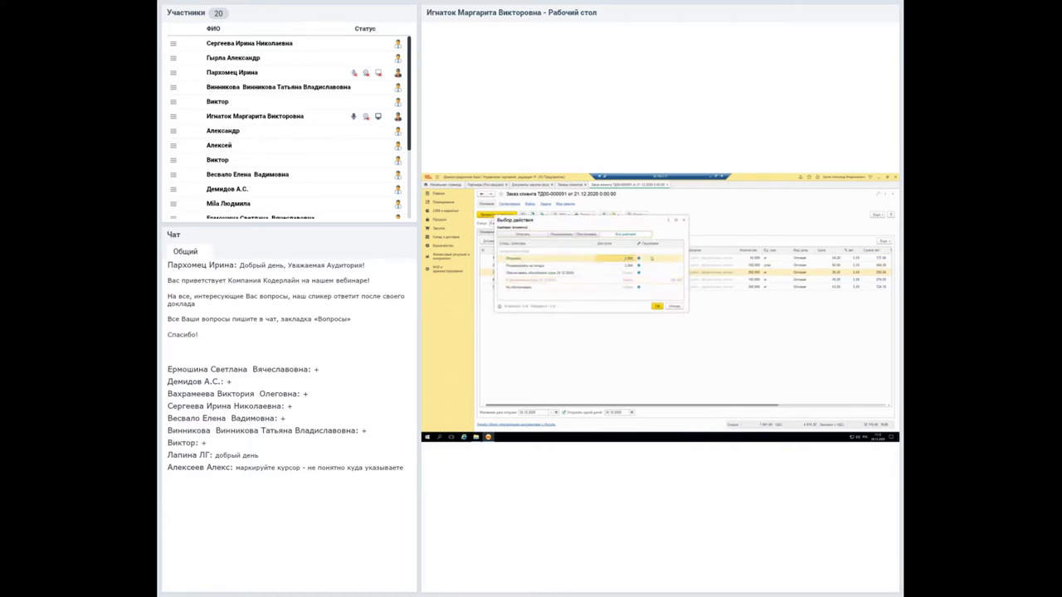
pyautogui.click(682, 222)
pyautogui.click(629, 280)
pyautogui.click(629, 281)
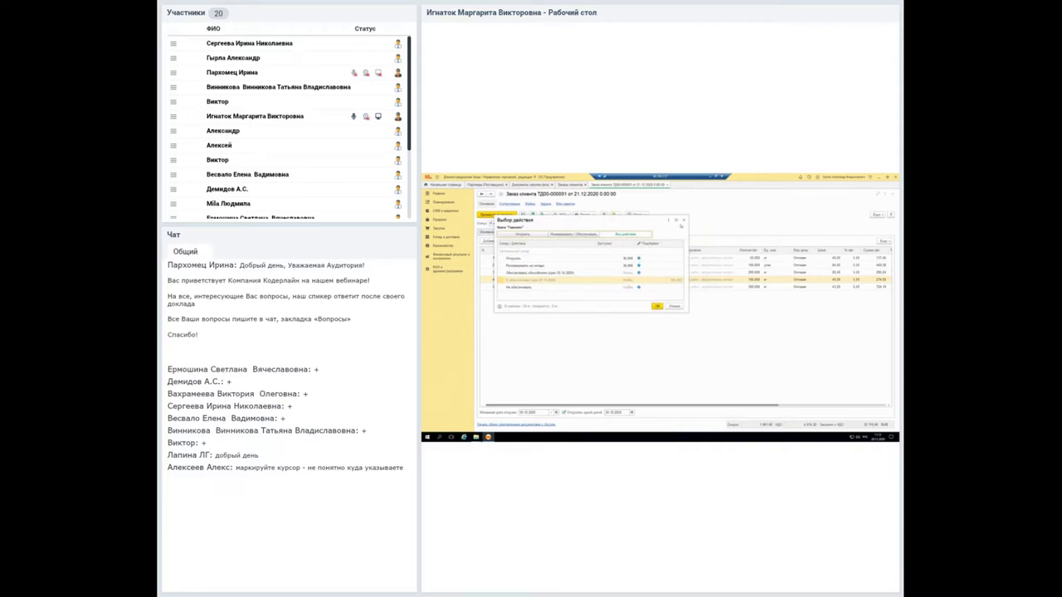
pyautogui.click(682, 221)
pyautogui.click(622, 286)
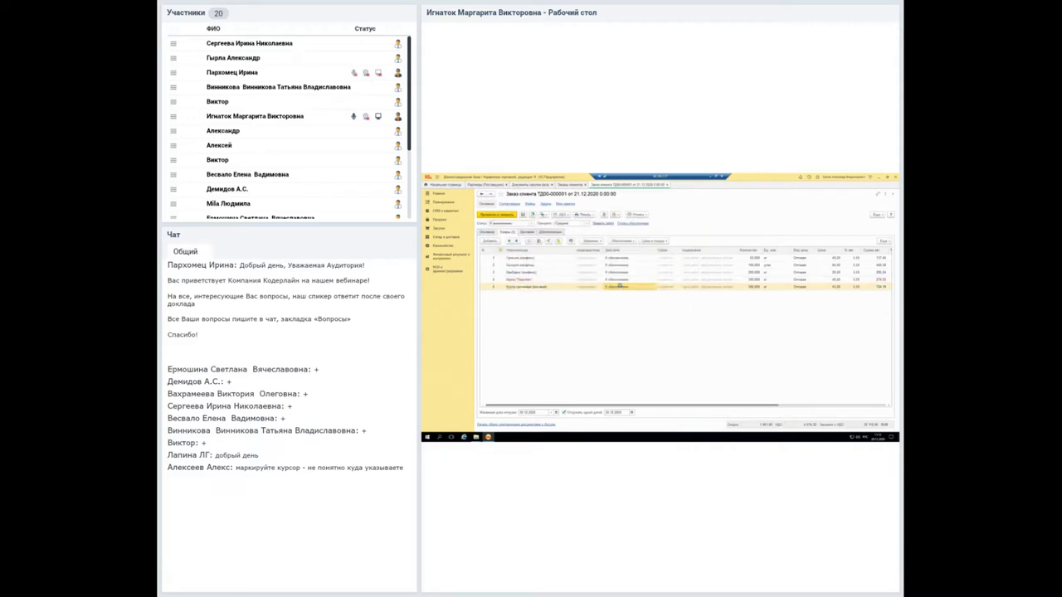
pyautogui.click(622, 287)
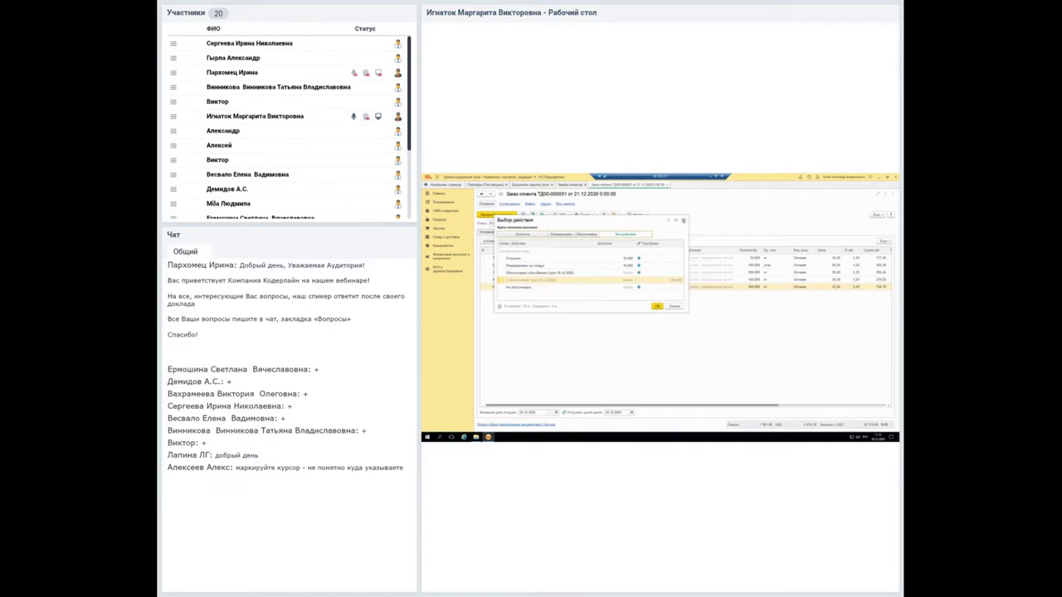
pyautogui.click(682, 220)
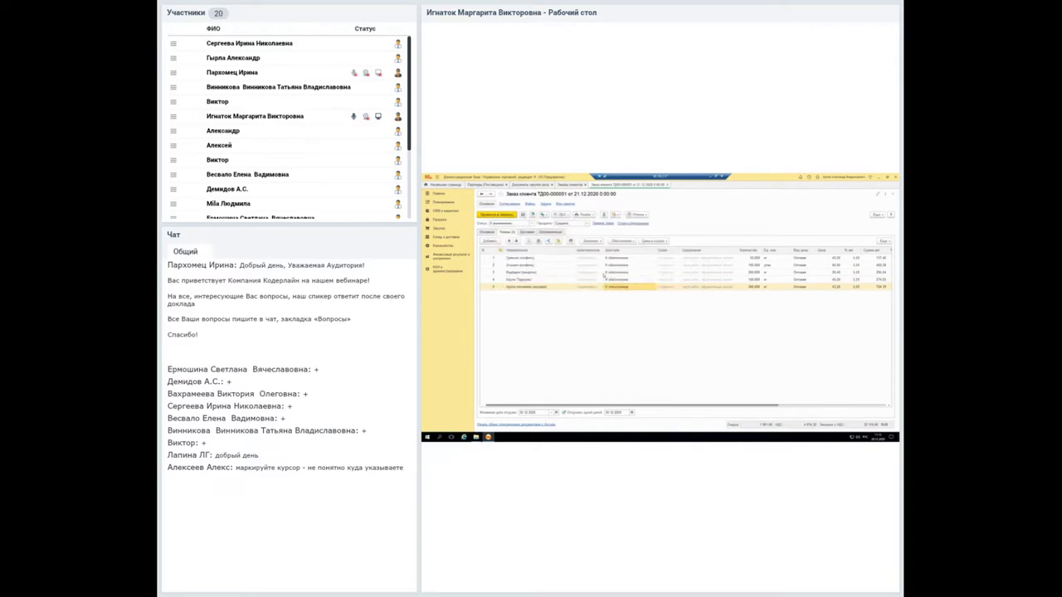
# Step: Create a supplier order based on the customer order and set its supplier to База "Продукты"
pyautogui.click(543, 215)
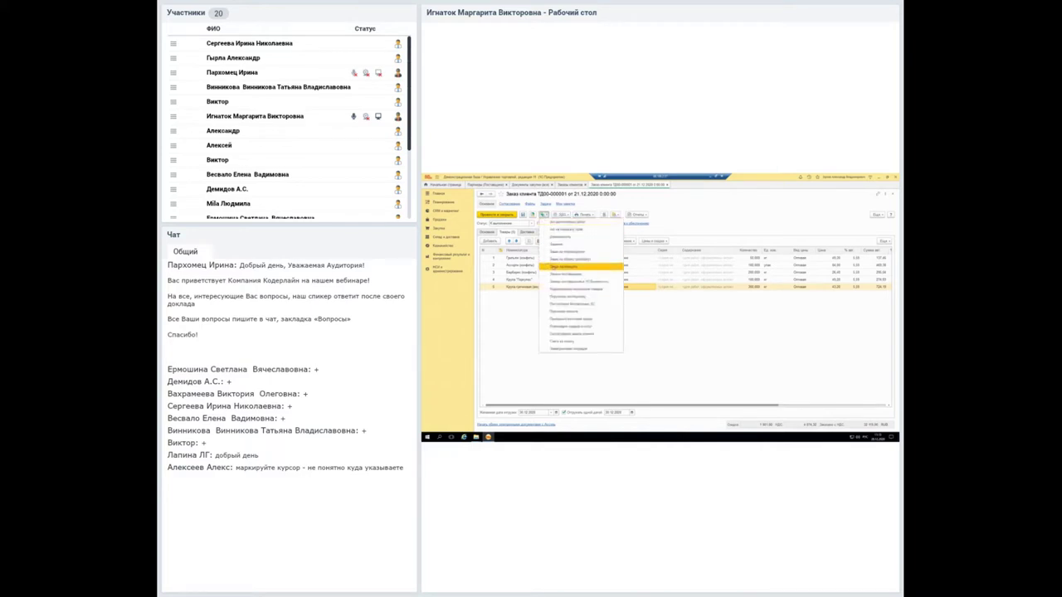
pyautogui.click(555, 267)
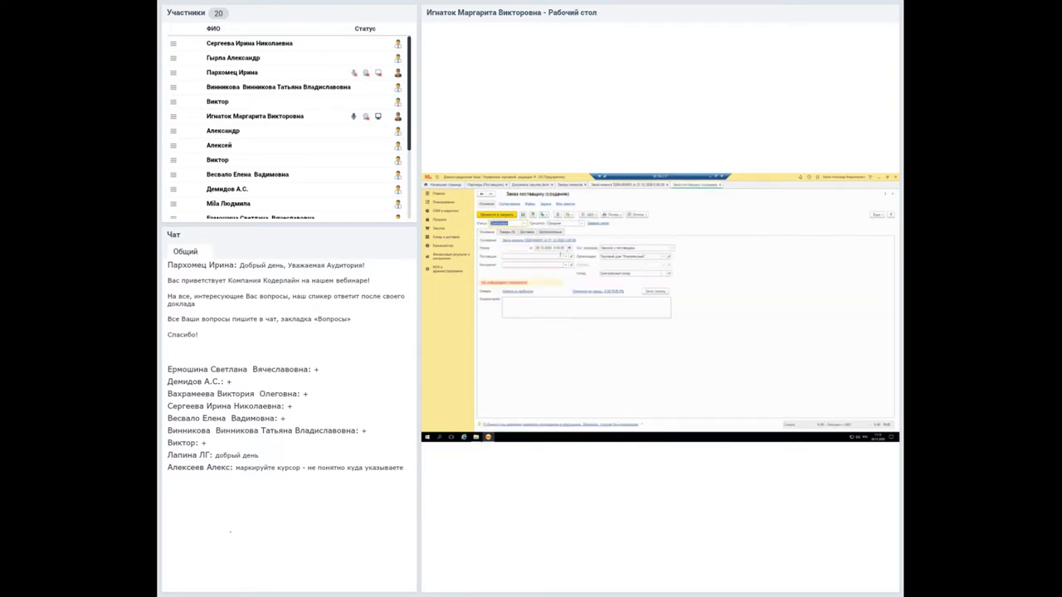
pyautogui.click(561, 257)
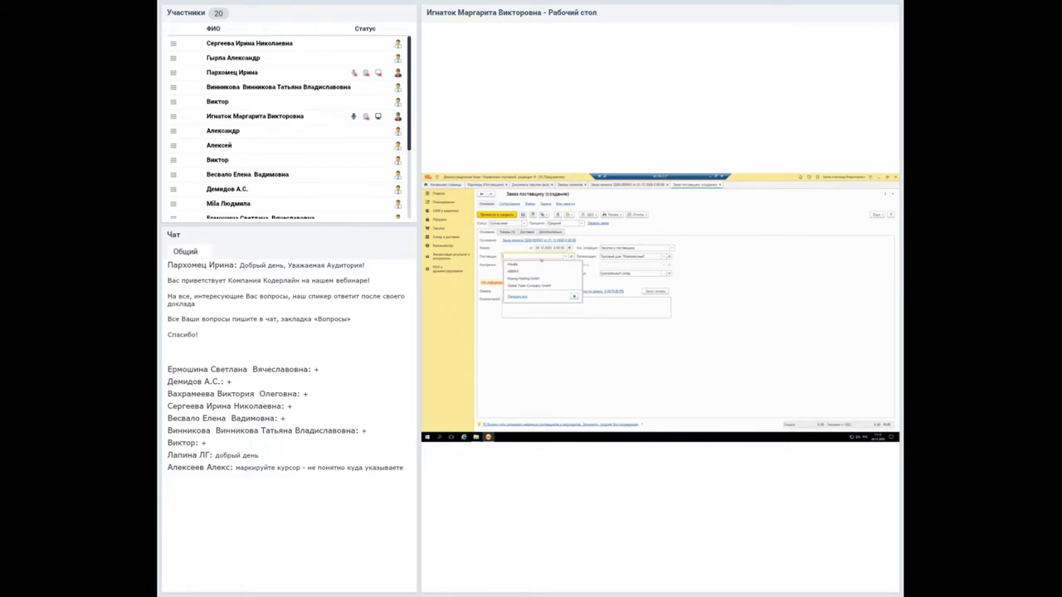
pyautogui.write('Бан')
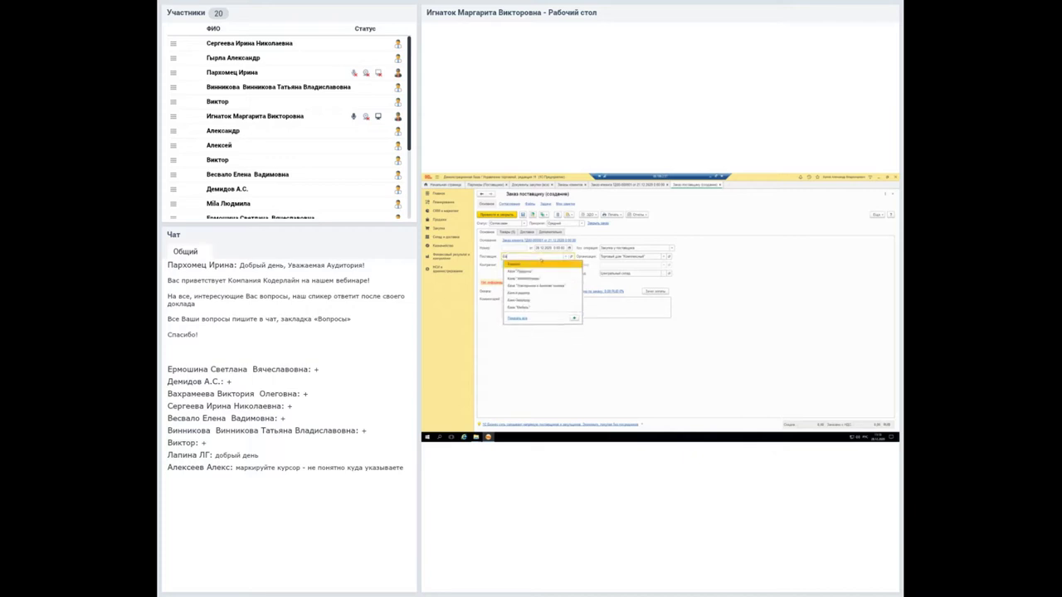
pyautogui.write('к')
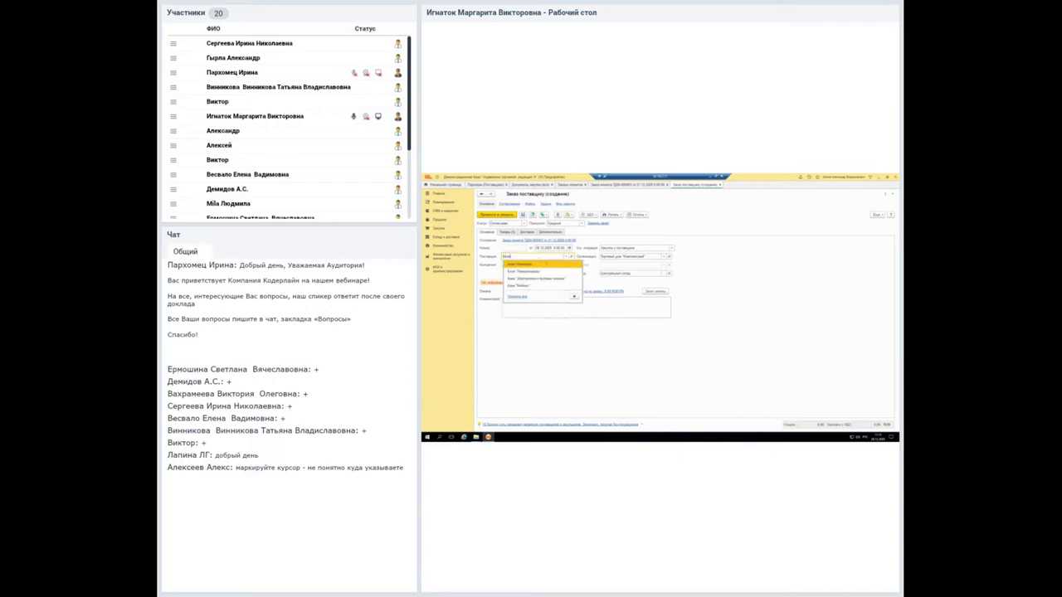
pyautogui.press('Return')
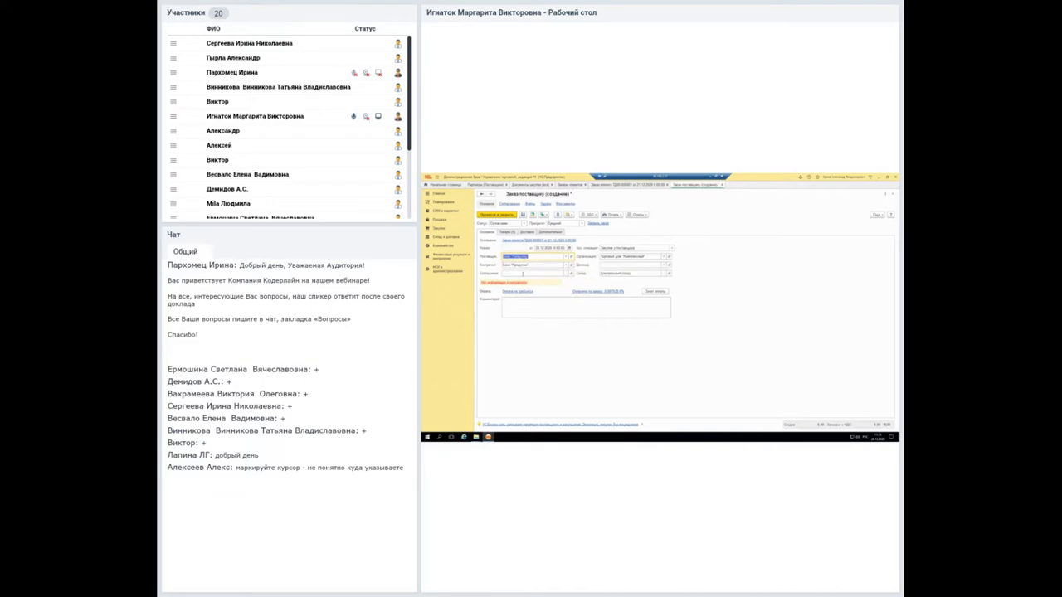
# Step: Open the Поставка продуктов agreement from the order's agreement selection and examine its purchase terms
pyautogui.click(567, 273)
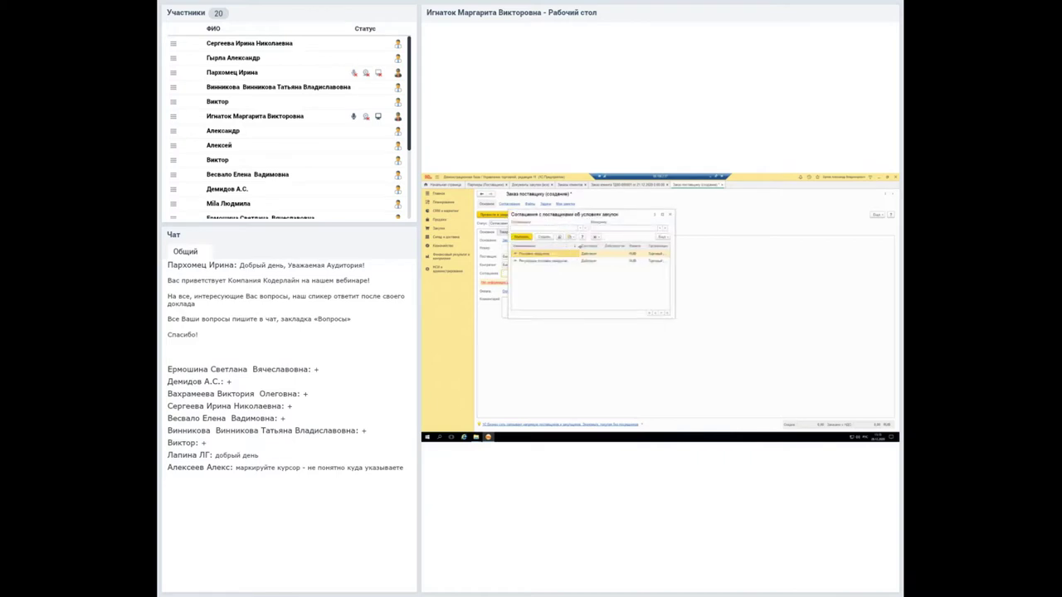
pyautogui.moveTo(675, 249); pyautogui.dragTo(765, 248)
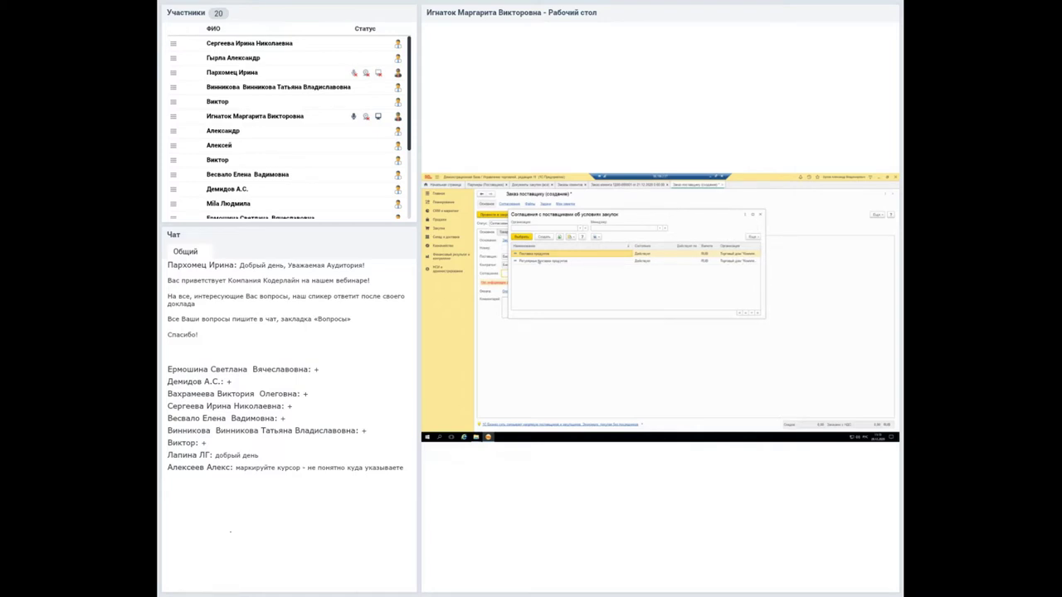
pyautogui.rightClick(538, 254)
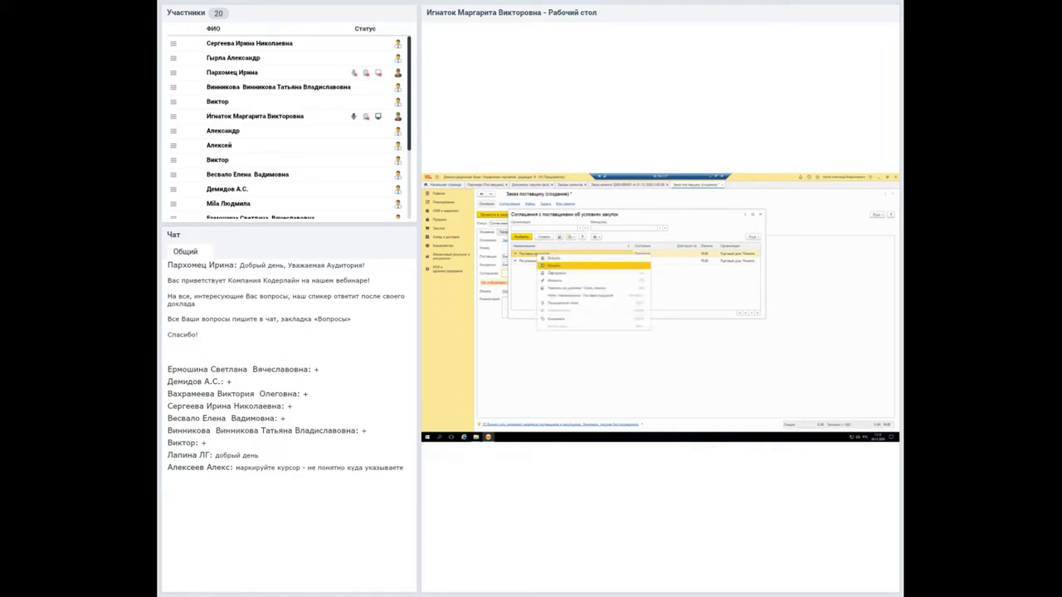
pyautogui.click(573, 281)
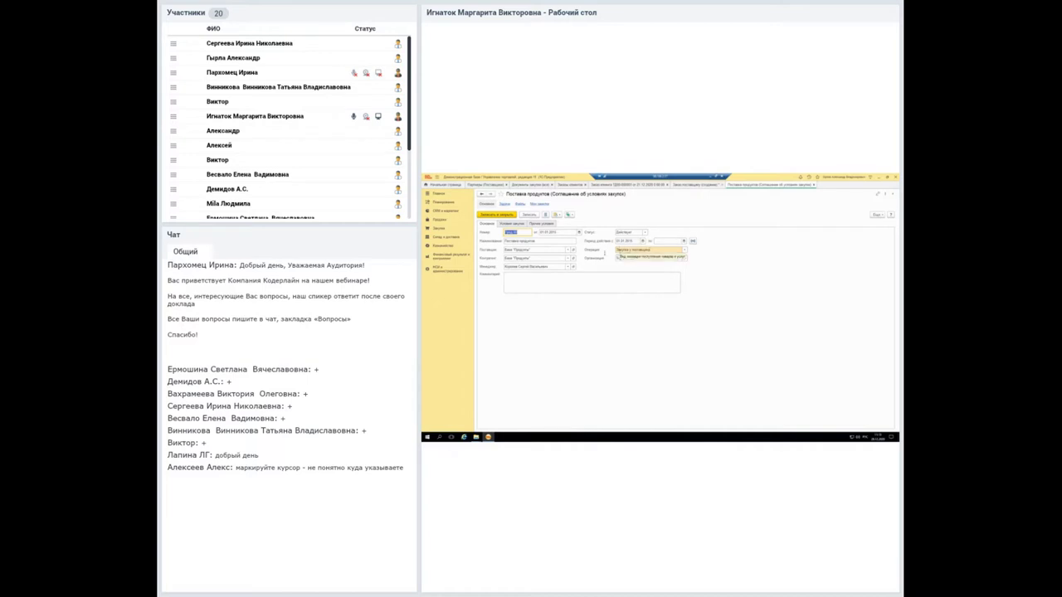
pyautogui.click(507, 224)
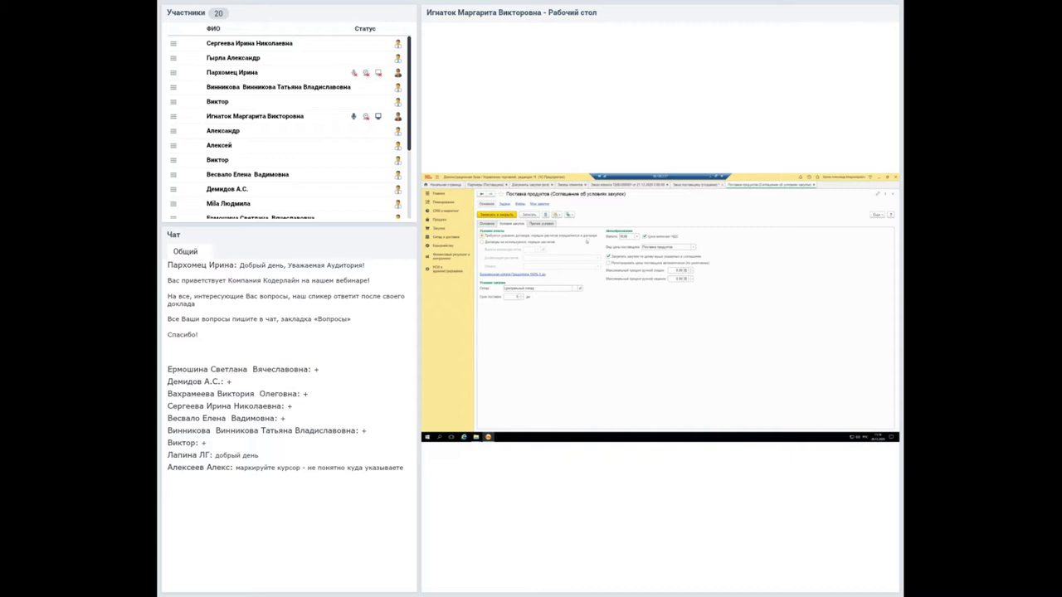
# Step: Enable automatic registration of supplier prices in the agreement, keep the contract requirement, and review its other terms
pyautogui.click(484, 242)
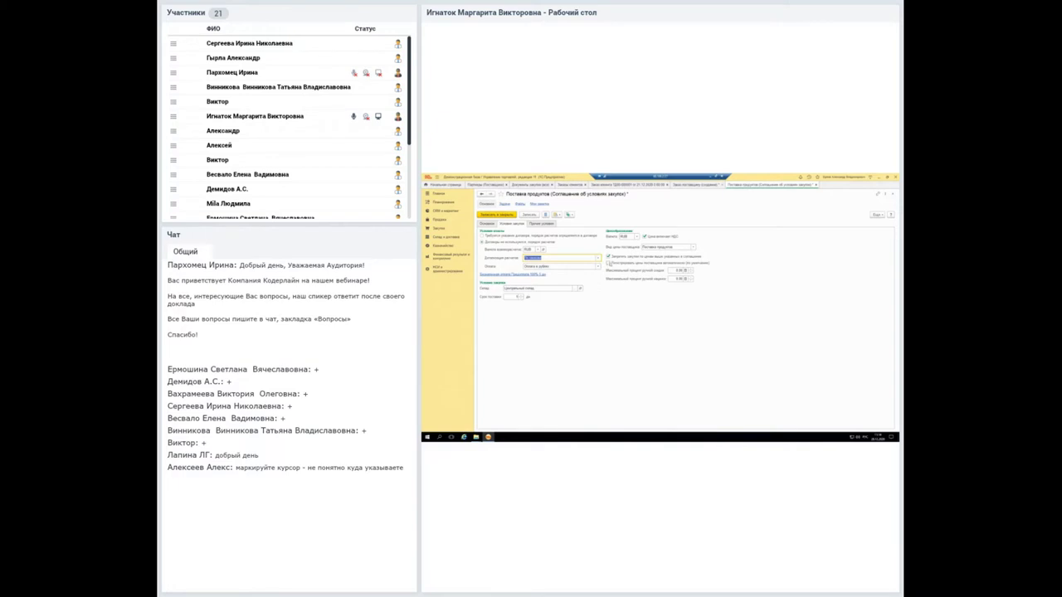
pyautogui.click(608, 263)
pyautogui.click(481, 237)
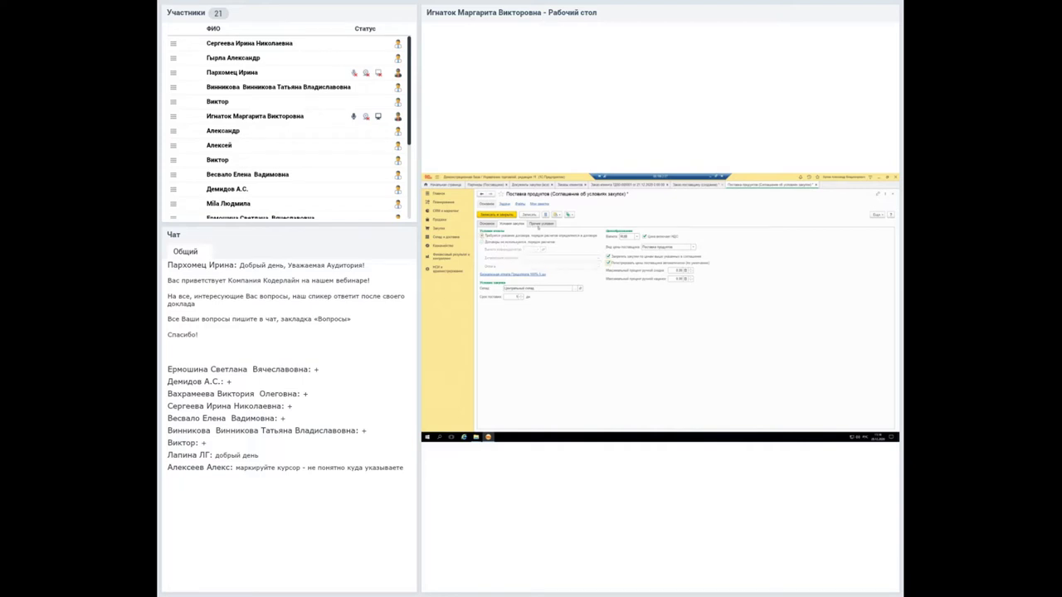
pyautogui.click(540, 224)
pyautogui.click(521, 224)
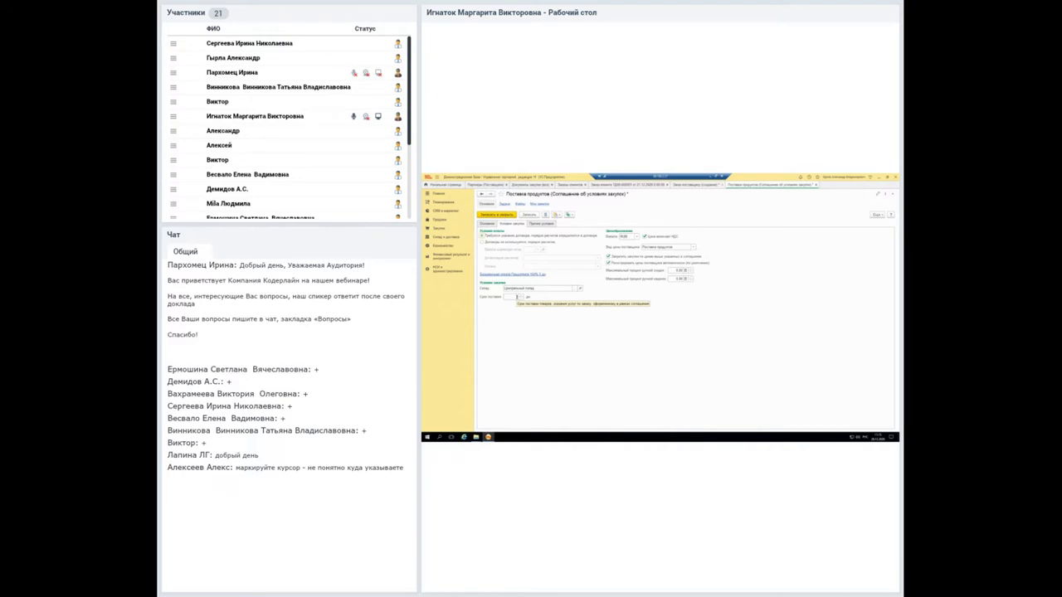
pyautogui.click(544, 224)
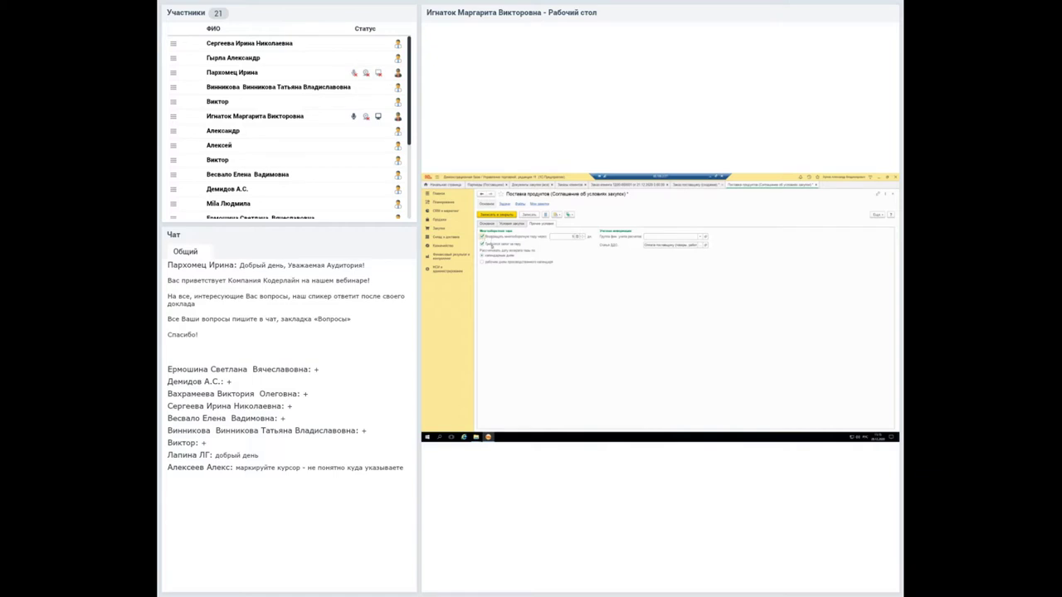
pyautogui.moveTo(496, 238)
# Step: Save and close the agreement, select Поставка продуктов for the supplier order, and refill the order by its terms
pyautogui.click(496, 215)
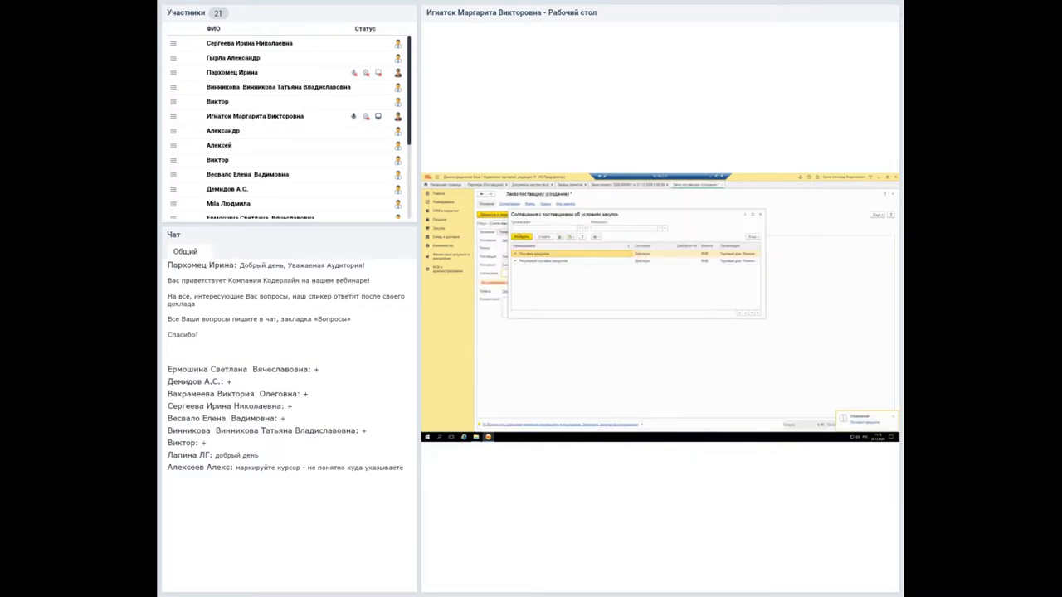
pyautogui.press('Return')
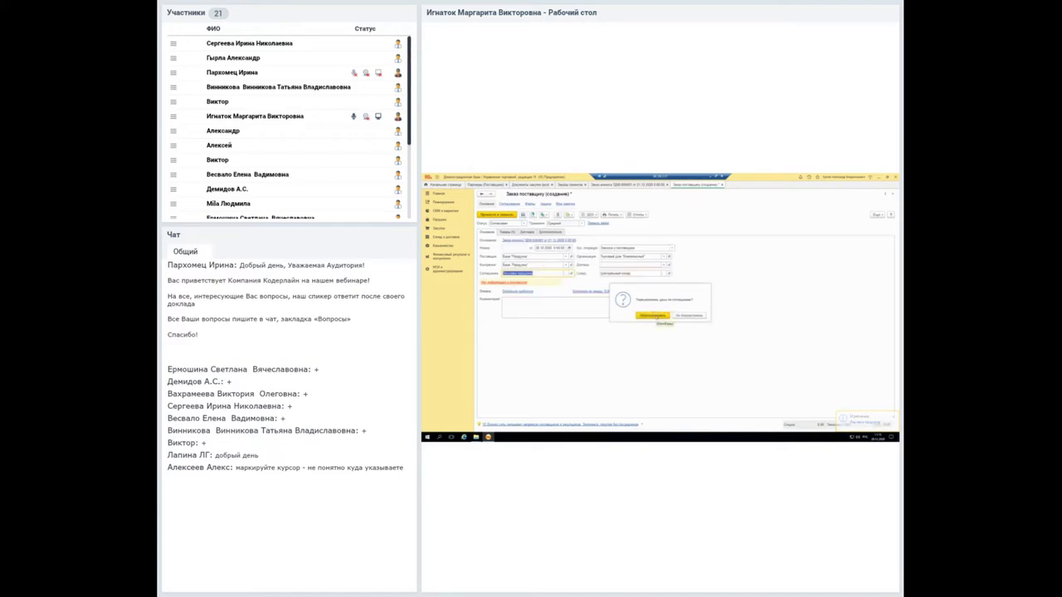
pyautogui.click(653, 315)
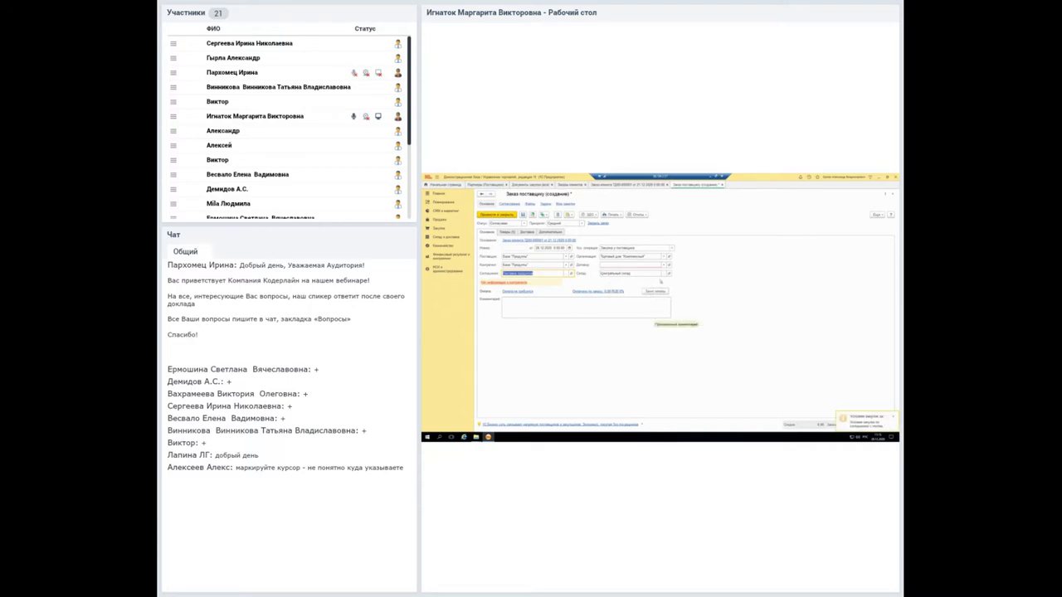
# Step: Open the ТД Договор поставки contract from the order's contract selection and examine its main and settlement details
pyautogui.click(669, 265)
pyautogui.click(655, 302)
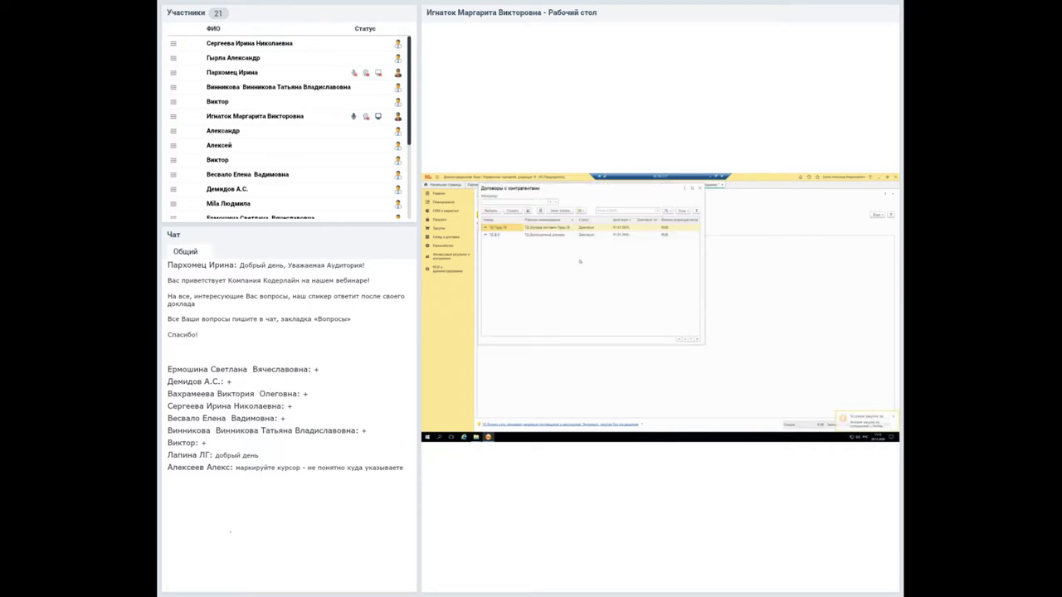
pyautogui.rightClick(525, 228)
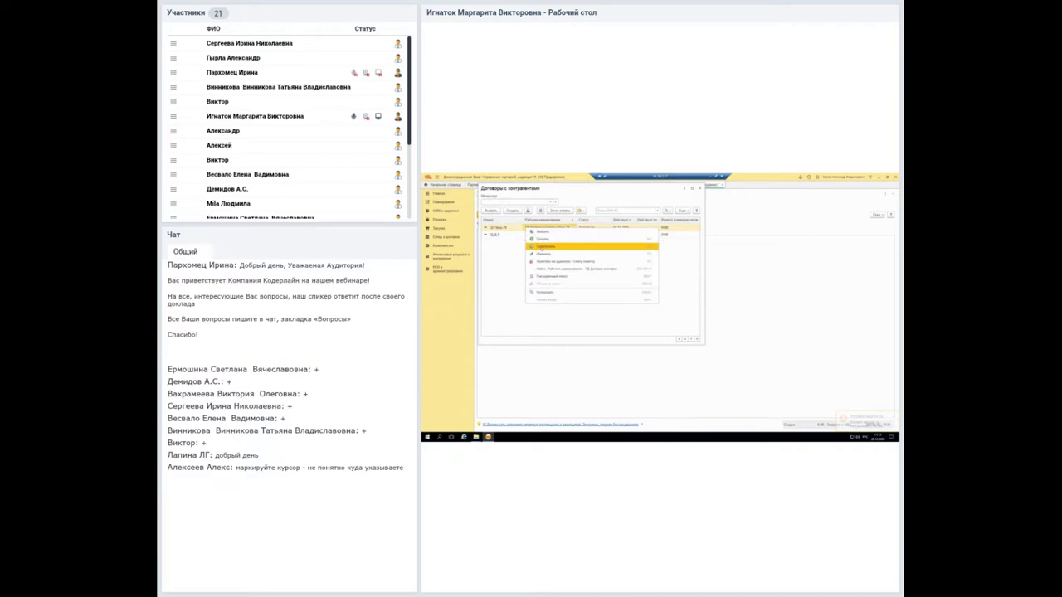
pyautogui.click(541, 253)
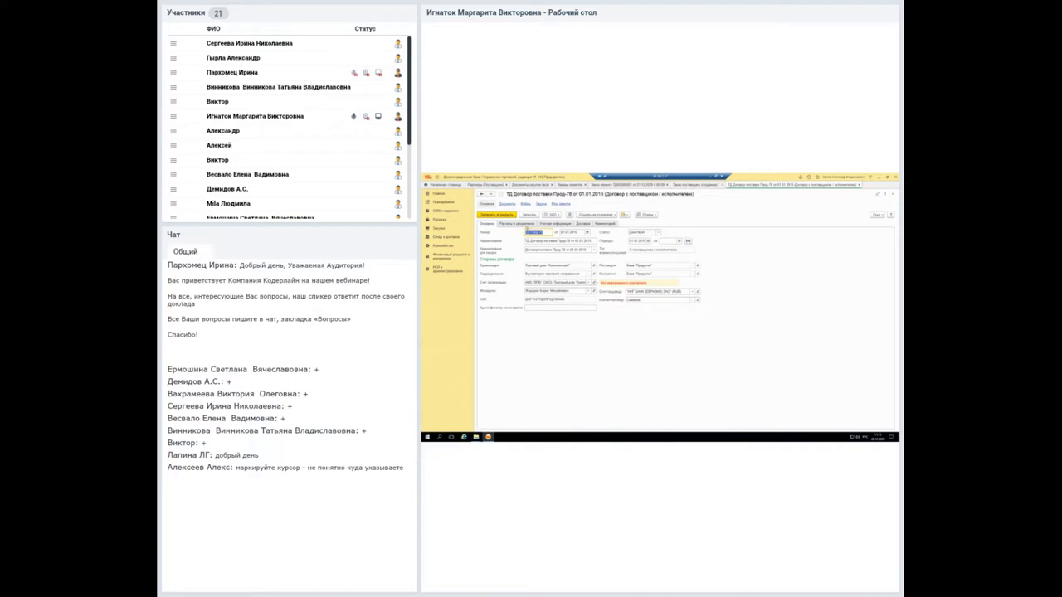
pyautogui.click(662, 250)
pyautogui.click(515, 223)
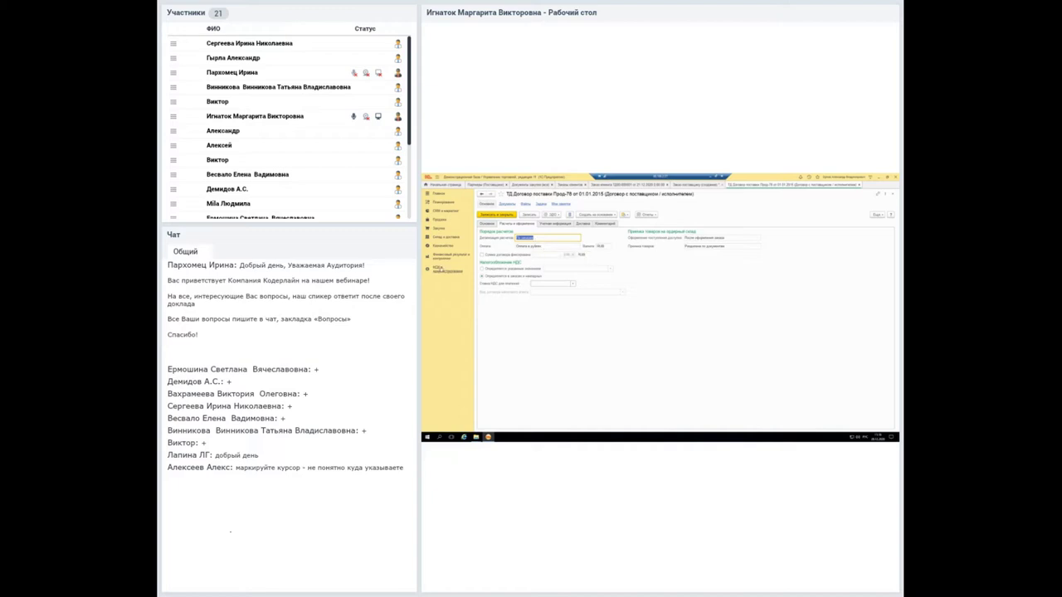
# Step: Examine the Закупки settings under НСИ и администрирование, including the supplier agreement, supplier order and purchase document options
pyautogui.click(447, 271)
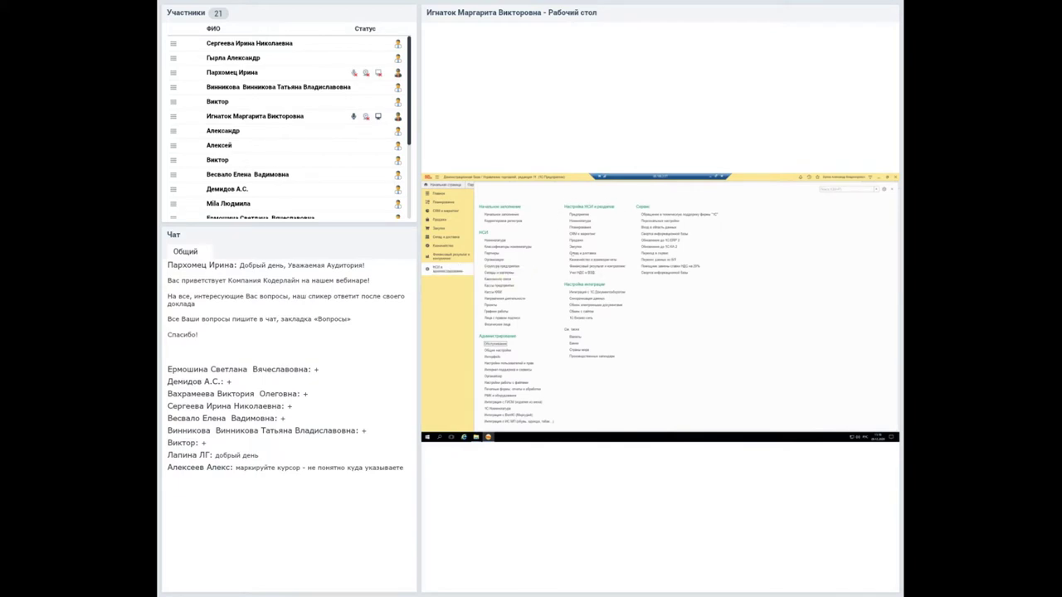
pyautogui.click(570, 247)
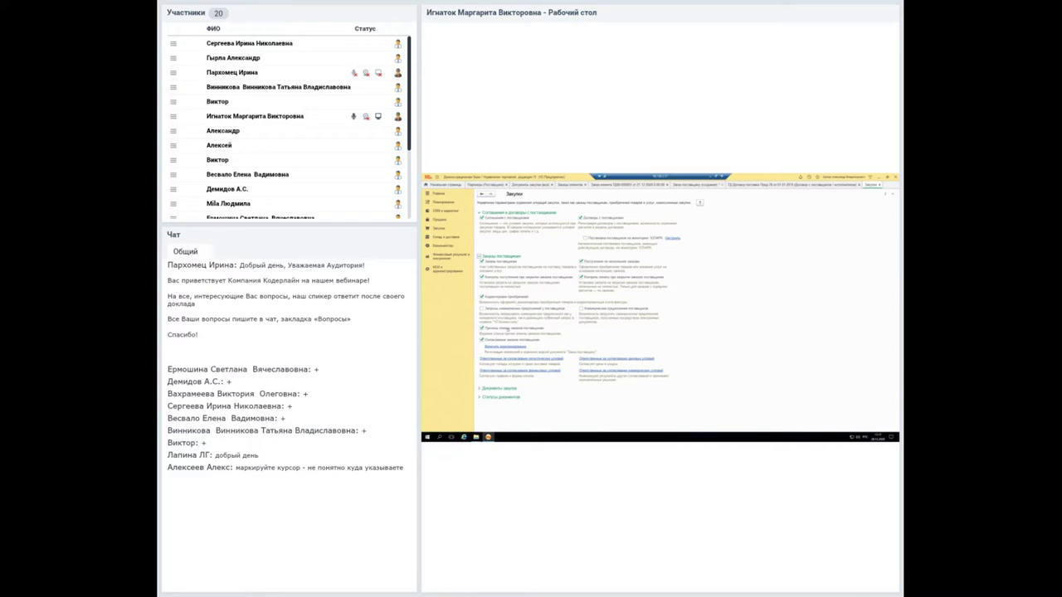
pyautogui.click(495, 388)
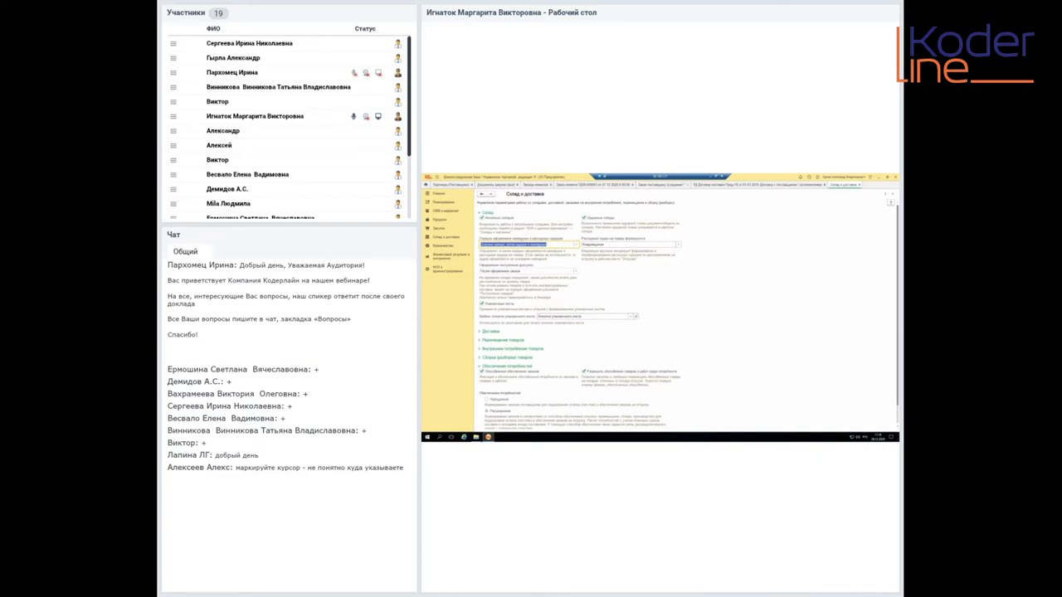
# Step: In the Склад и доставка settings, check the options for invoice and warehouse order sequence and receipt availability, leaving them unchanged
pyautogui.click(574, 245)
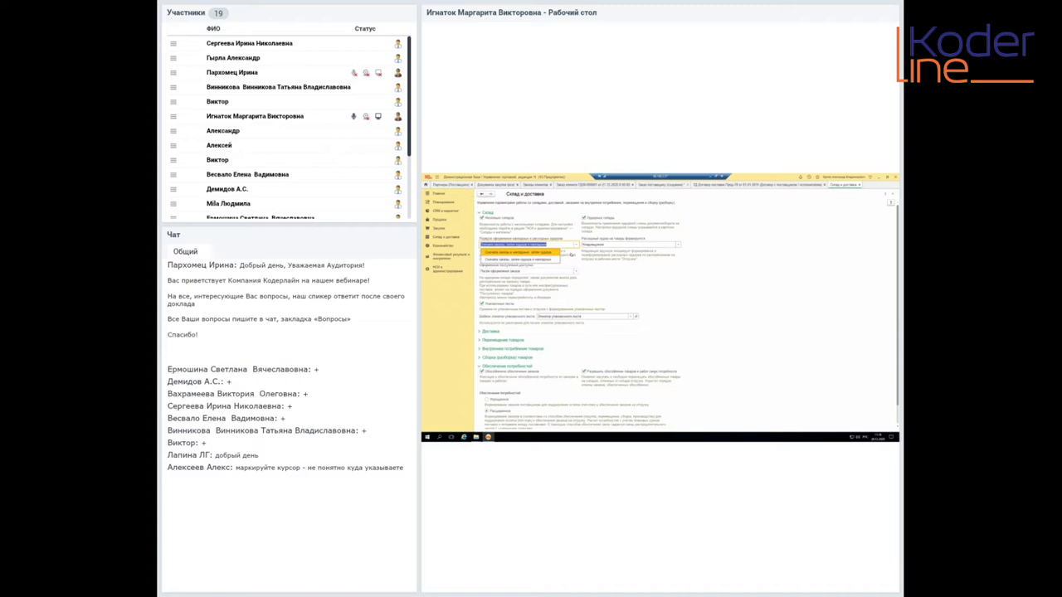
pyautogui.click(571, 253)
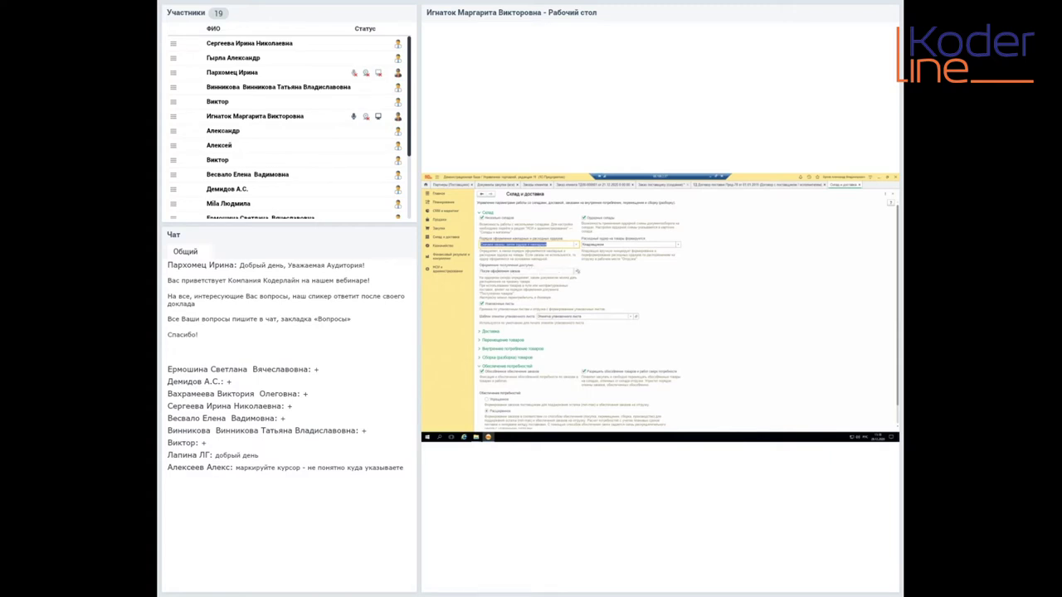
pyautogui.click(577, 272)
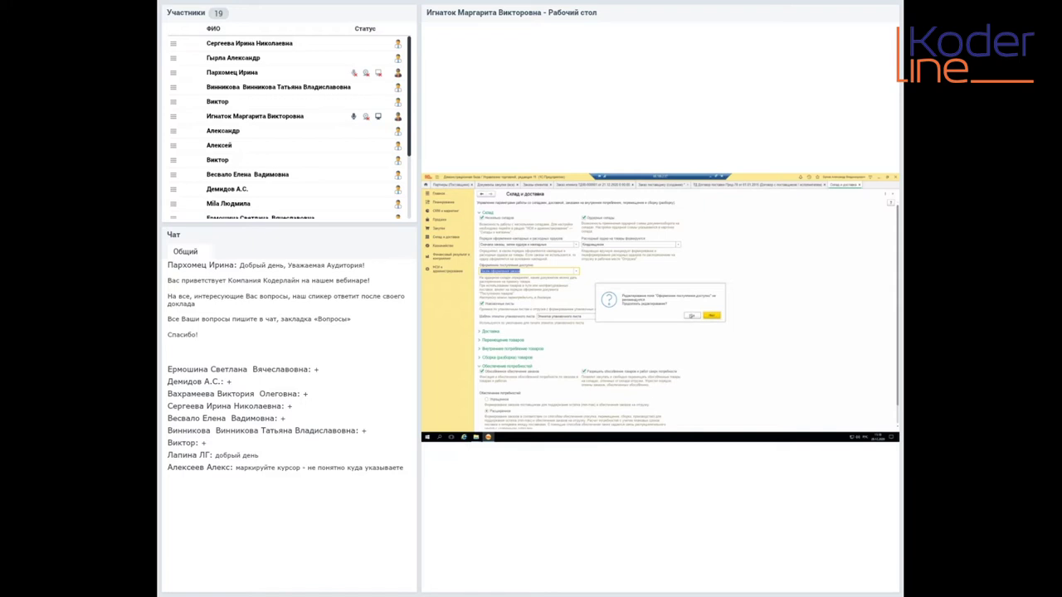
pyautogui.click(710, 315)
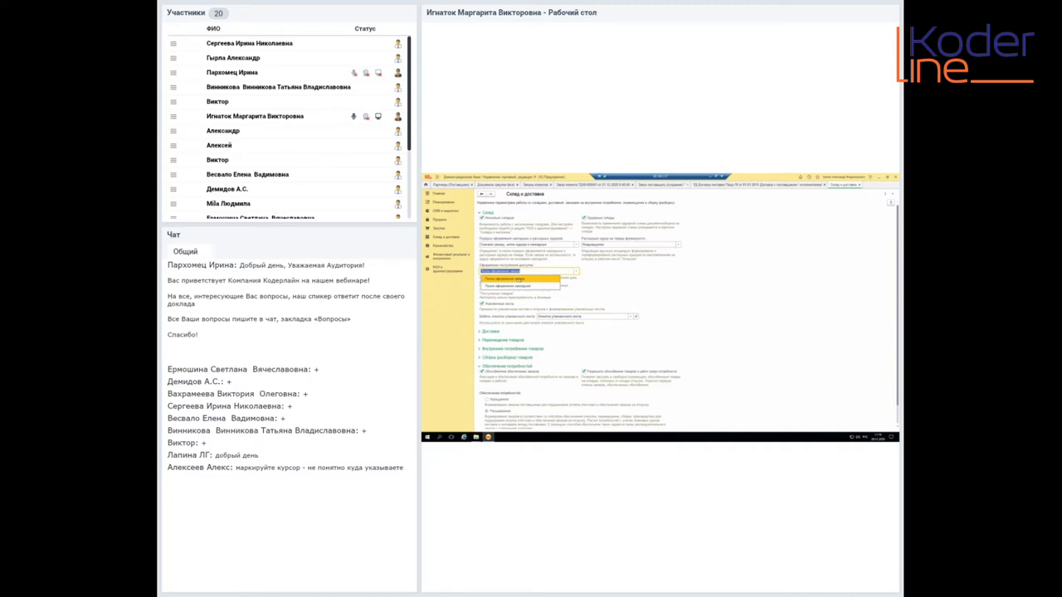
pyautogui.click(570, 293)
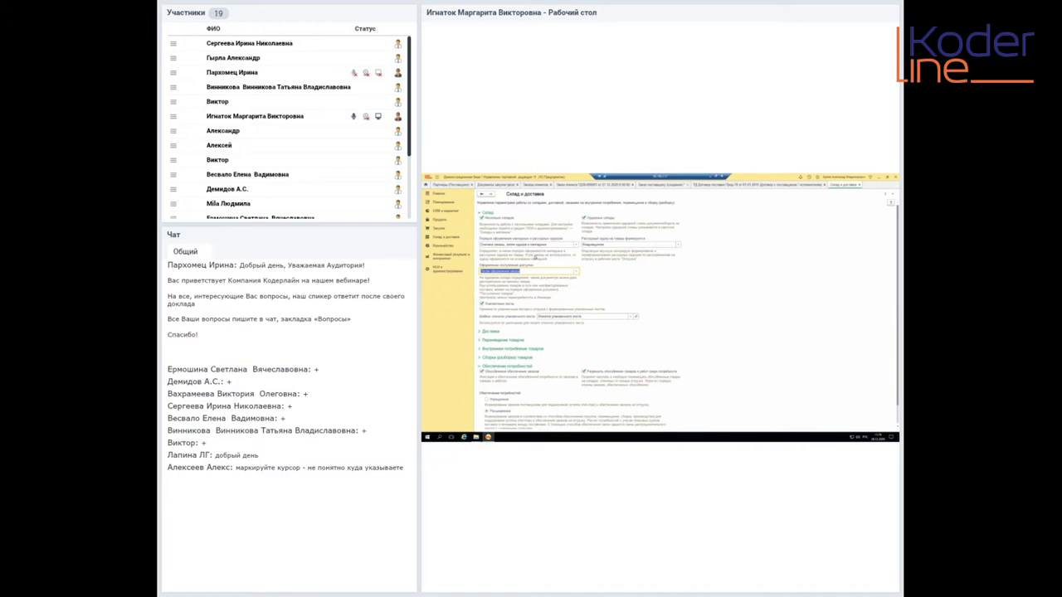
pyautogui.click(860, 184)
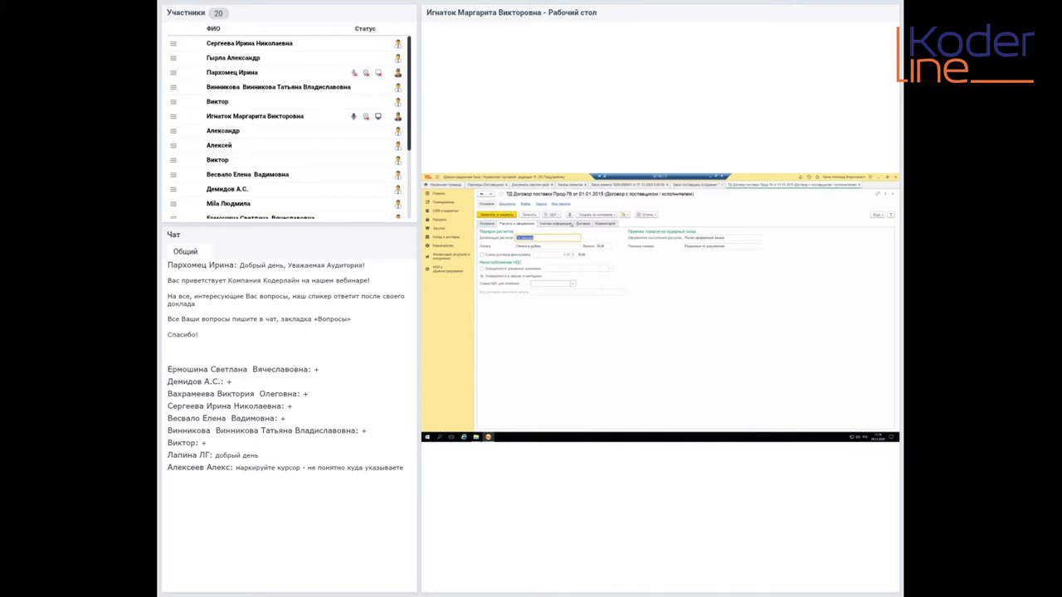
# Step: Check the contract's accounting information and choose a VAT rate in its settlement and processing terms
pyautogui.click(570, 224)
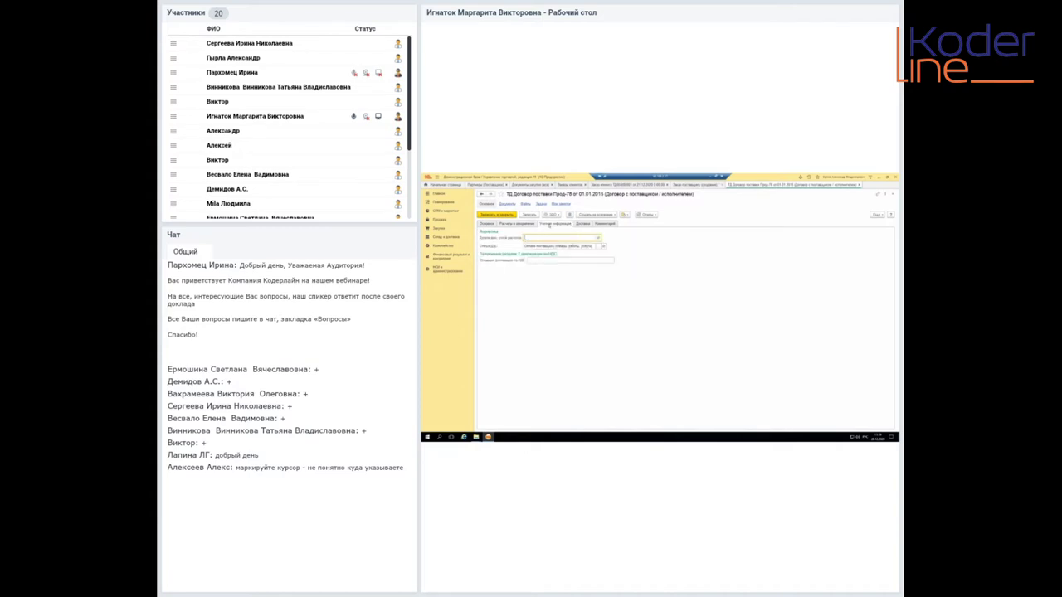
pyautogui.click(523, 224)
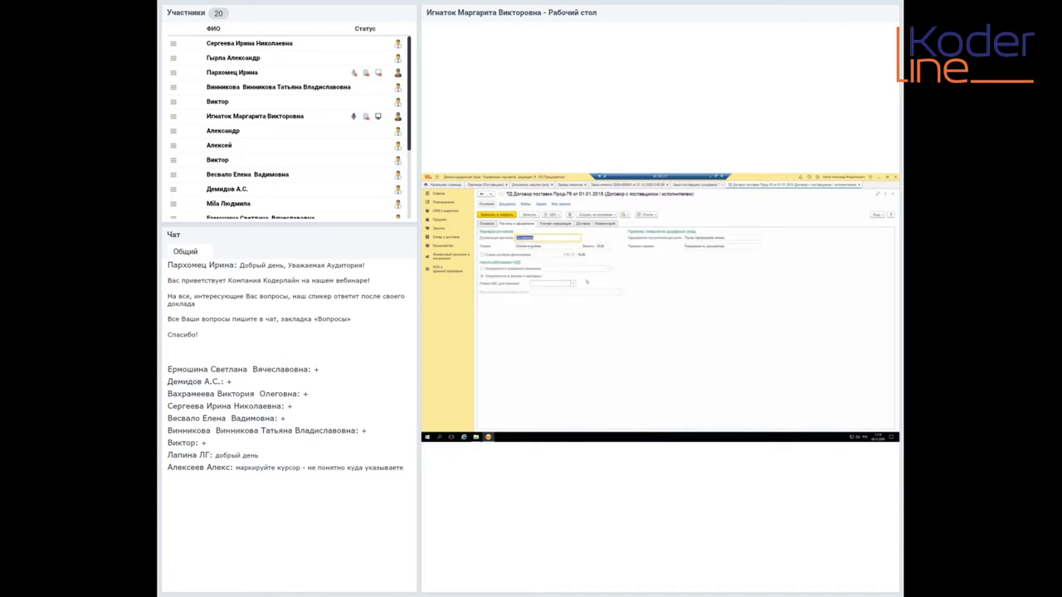
pyautogui.click(572, 284)
pyautogui.click(543, 313)
# Step: Review the contract's accounting, delivery, comment and main details, and save and close it
pyautogui.click(562, 226)
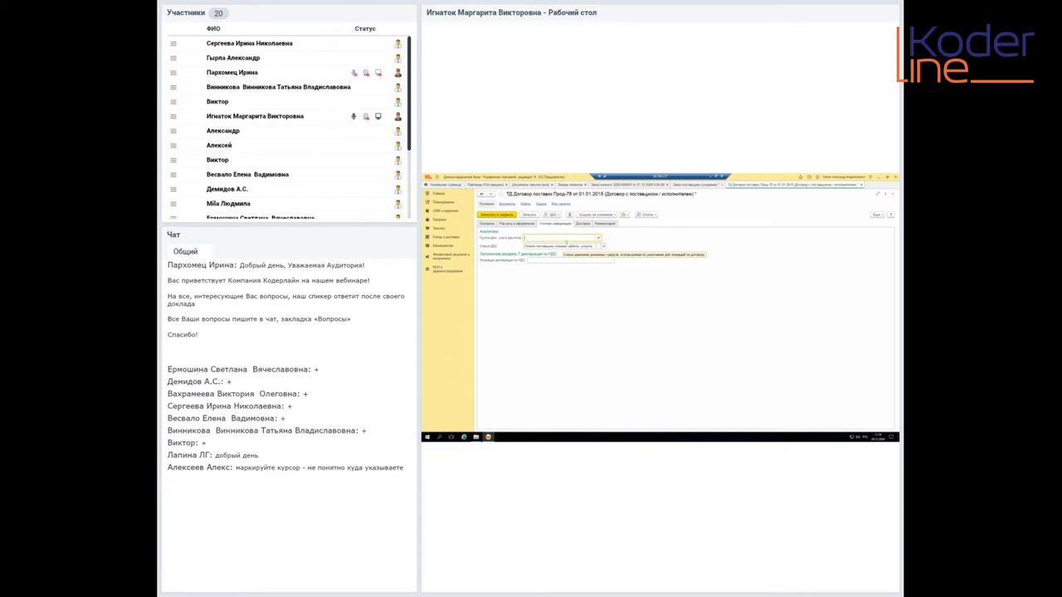
pyautogui.click(581, 224)
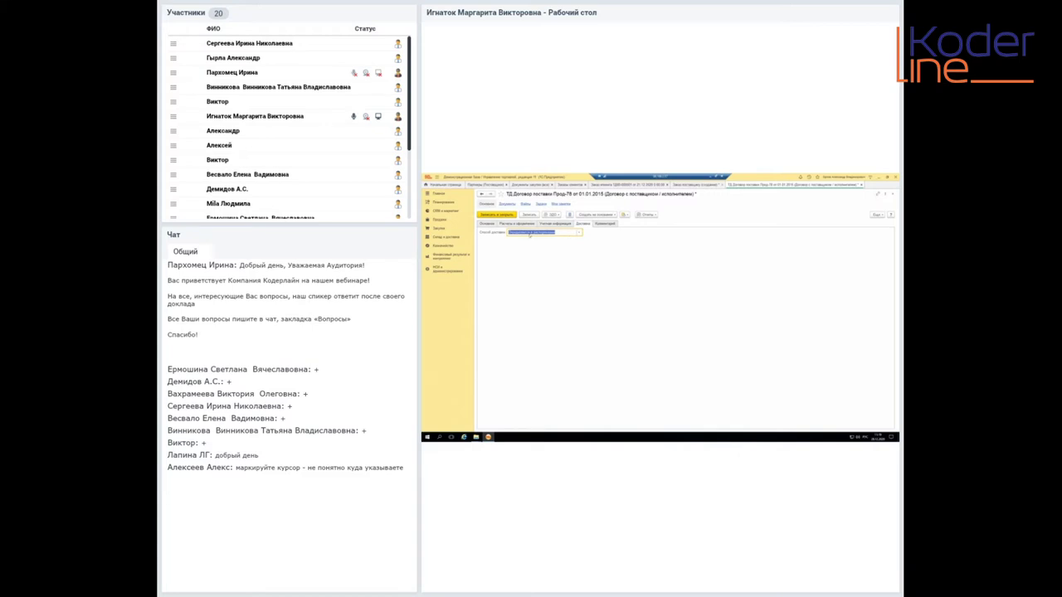
pyautogui.click(605, 223)
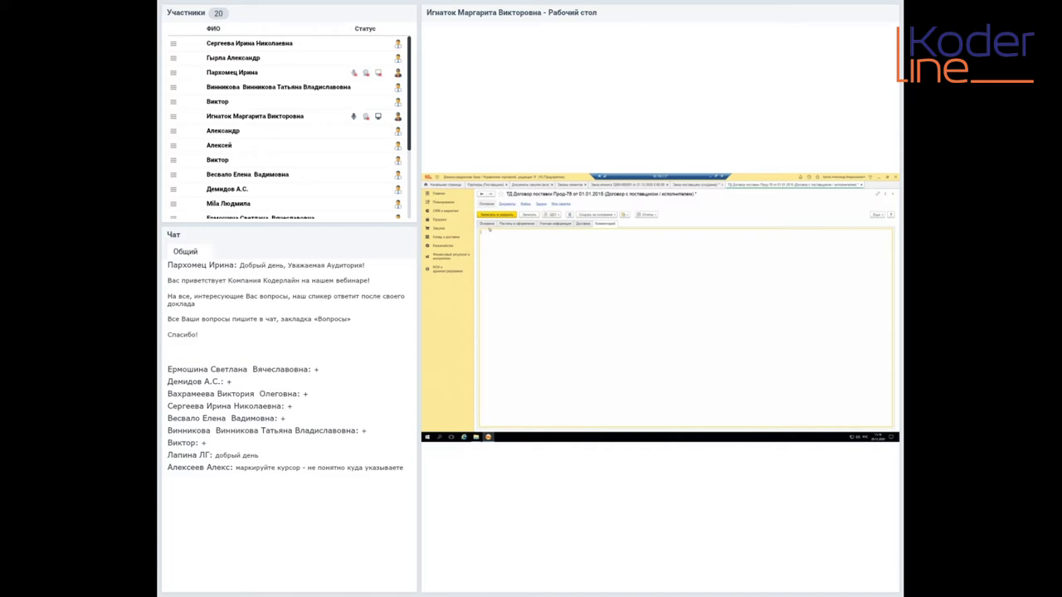
pyautogui.click(487, 224)
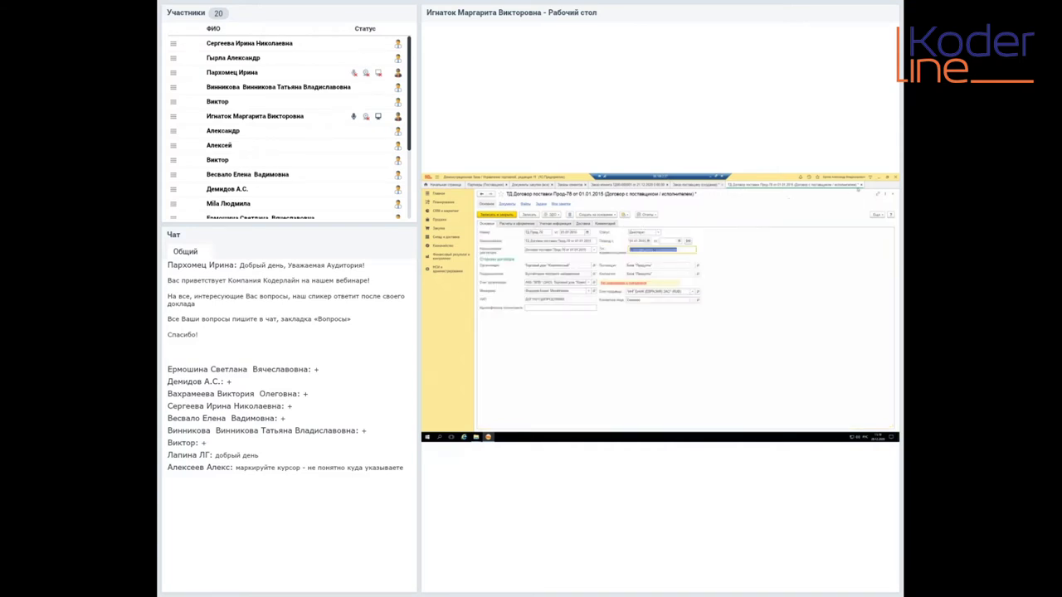
pyautogui.click(496, 215)
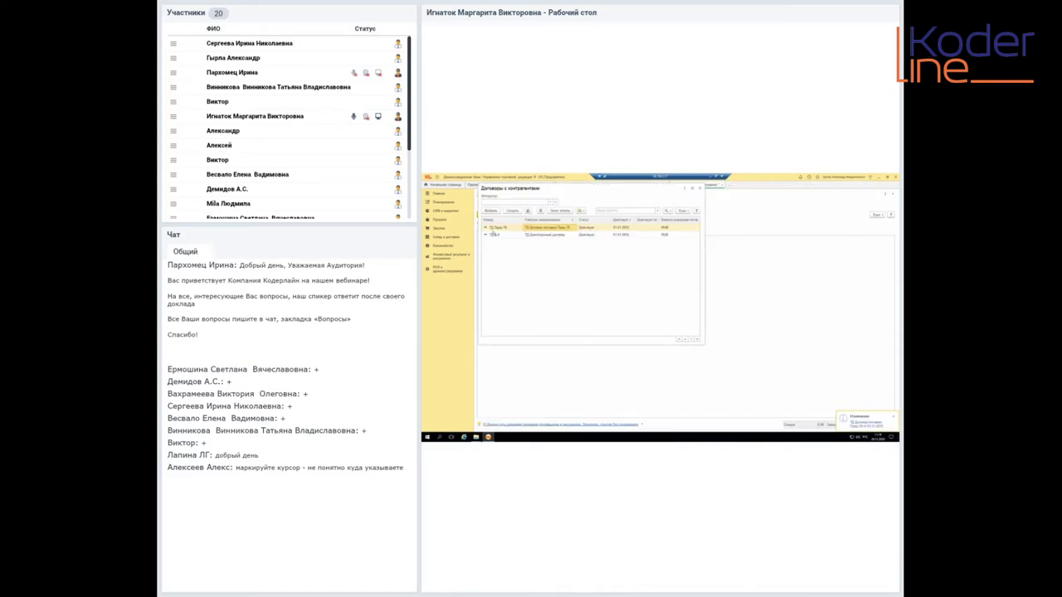
# Step: Set the supplier order's contract to ТД Договор поставки
pyautogui.click(699, 188)
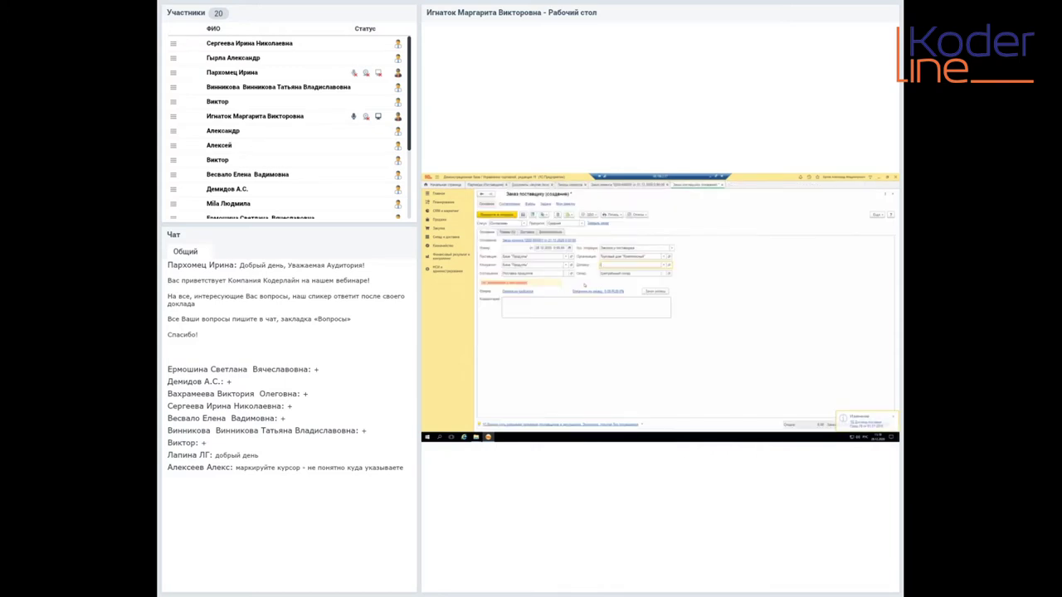
pyautogui.click(665, 266)
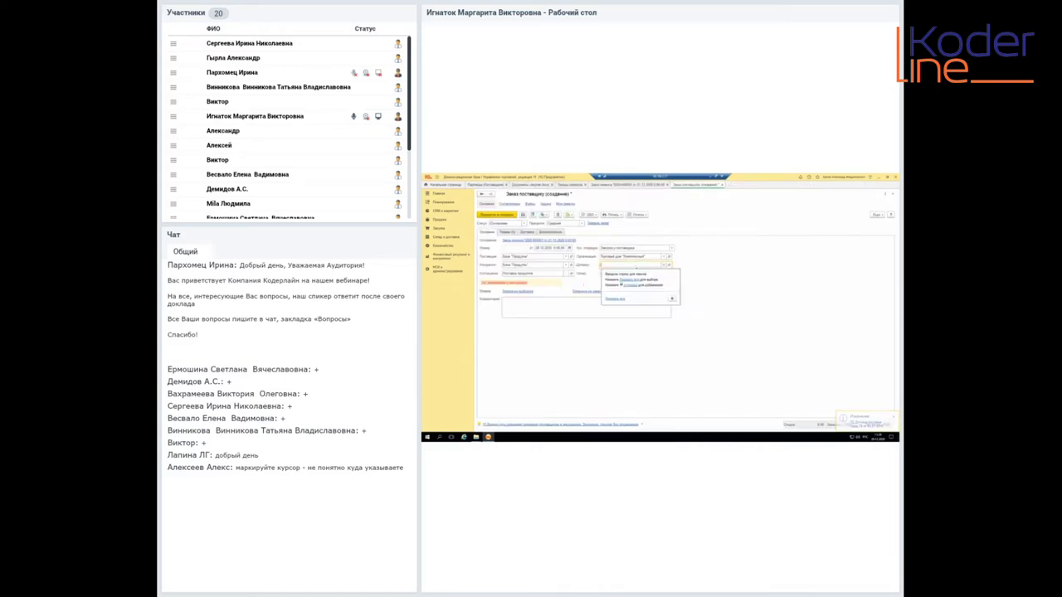
pyautogui.click(628, 282)
pyautogui.doubleClick(547, 227)
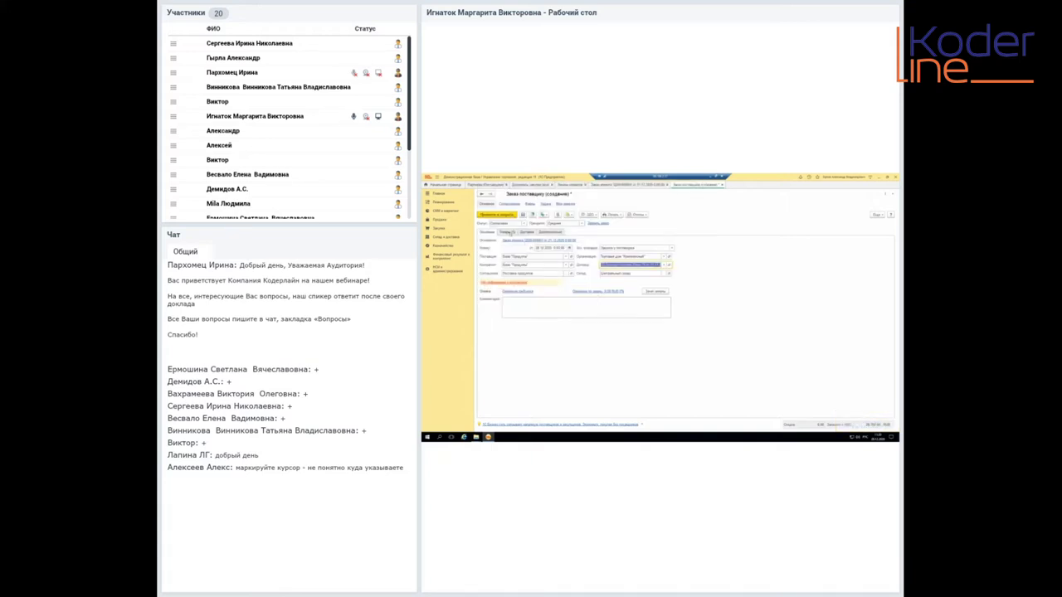
# Step: Review the supplier order's goods lines and its payment rules, widening the payment option column, and close the rules unchanged
pyautogui.click(508, 232)
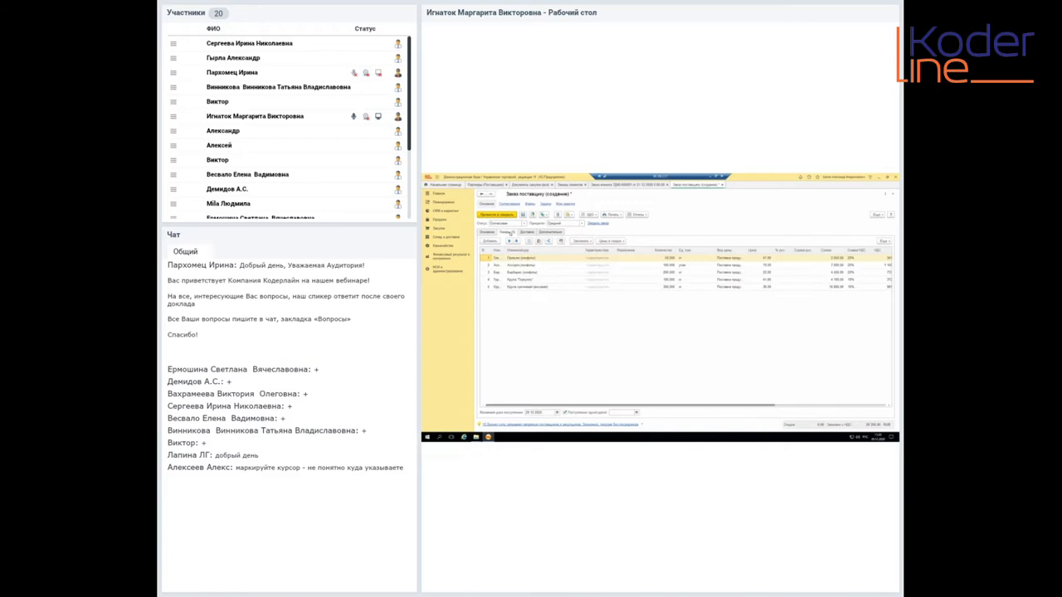
pyautogui.click(487, 232)
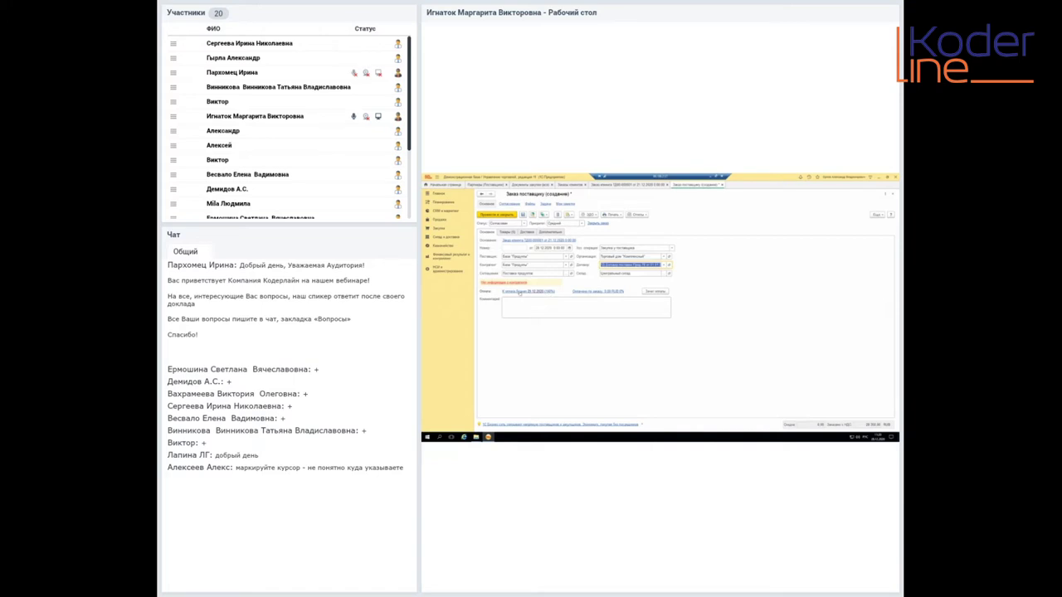
pyautogui.click(519, 292)
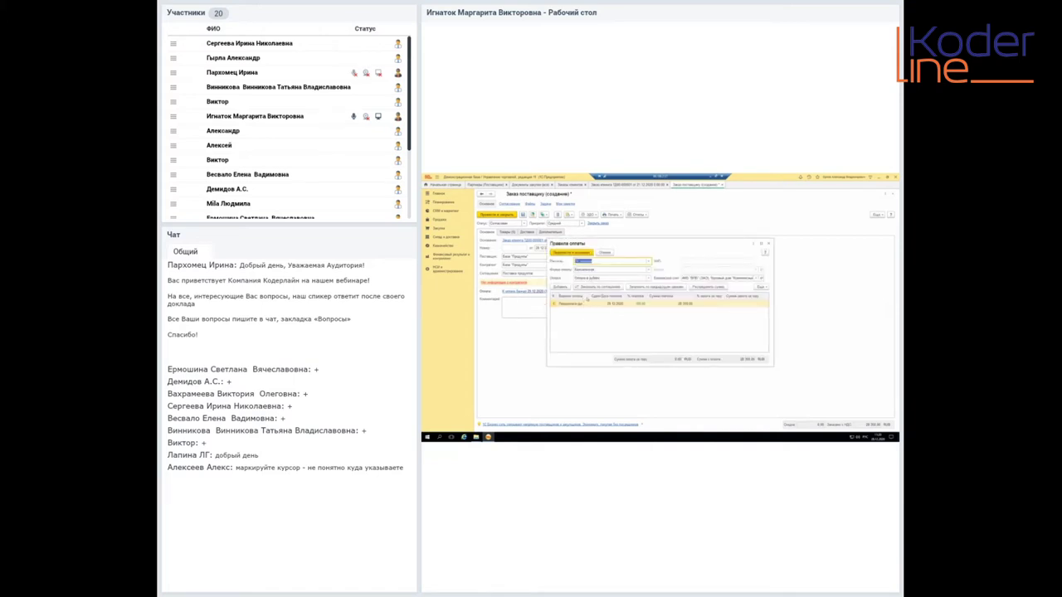
pyautogui.moveTo(584, 296); pyautogui.dragTo(601, 296)
pyautogui.click(585, 305)
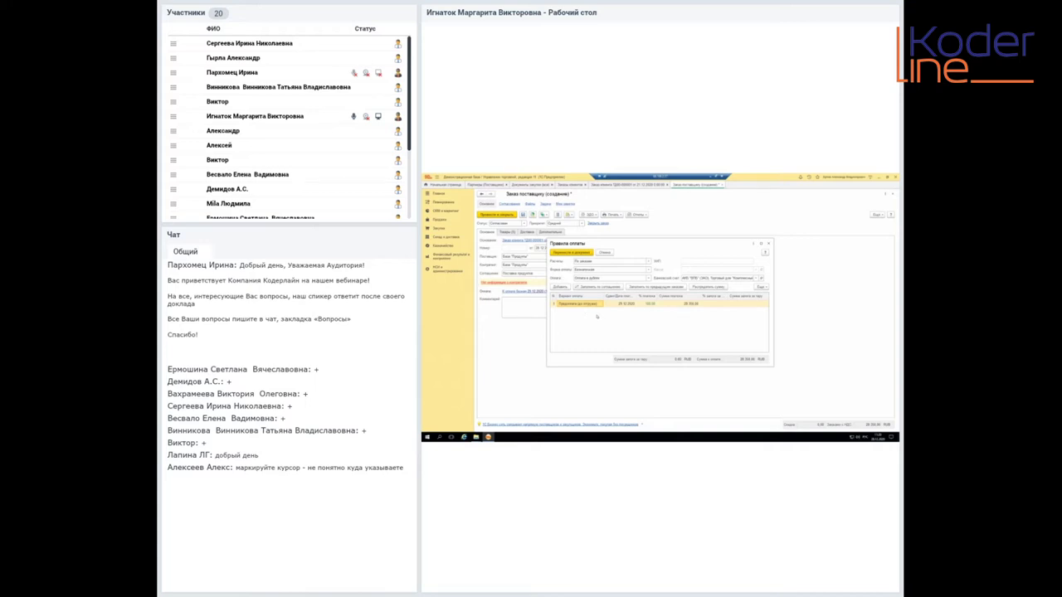
pyautogui.press('Escape')
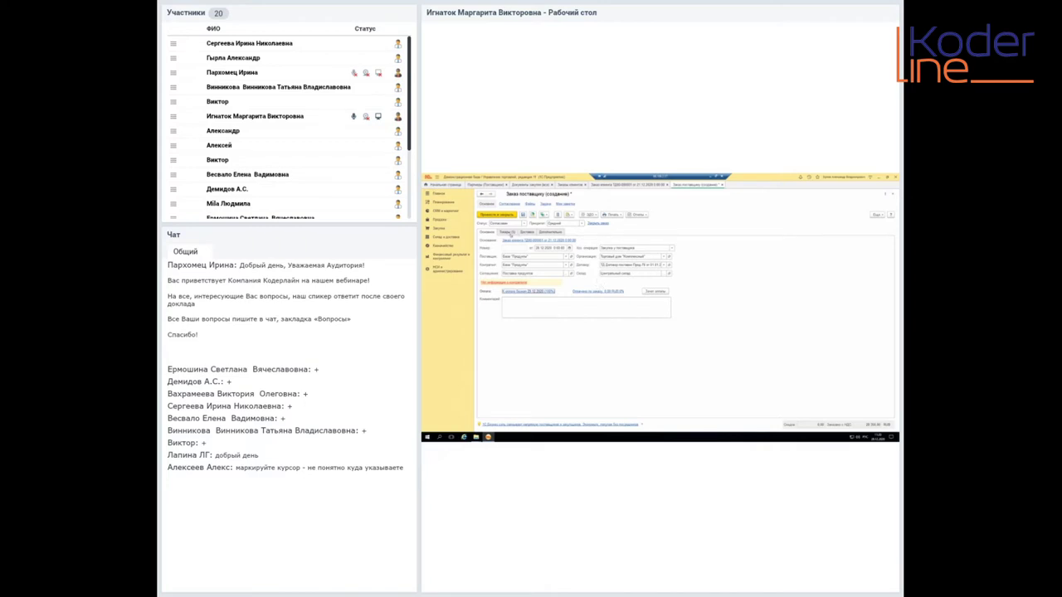
# Step: Review the supplier order's goods lines, delivery method and address, and additional details, narrowing a column in the goods table
pyautogui.click(510, 233)
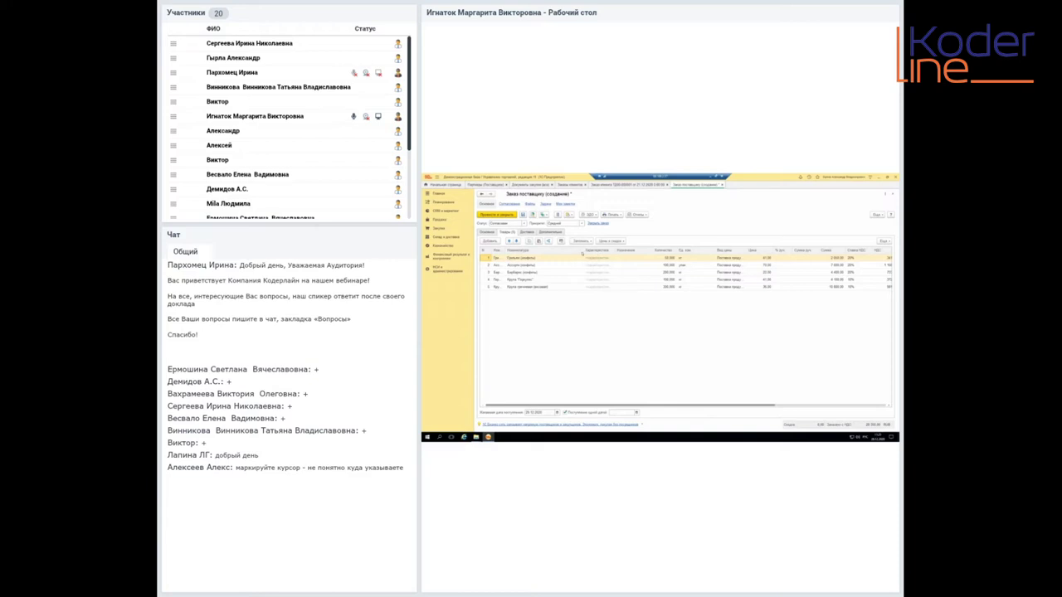
pyautogui.moveTo(653, 250); pyautogui.dragTo(623, 252)
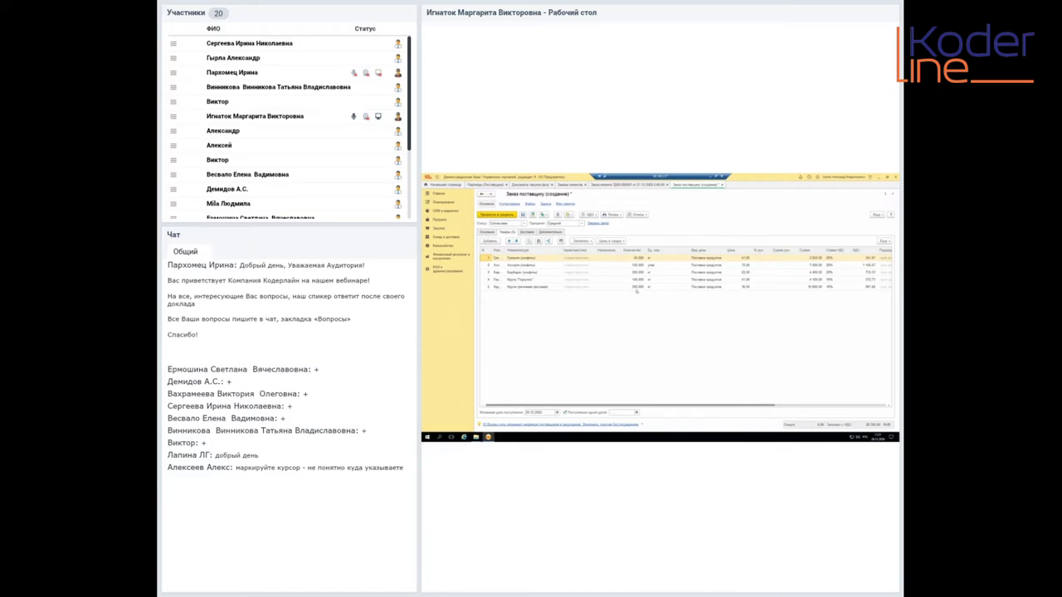
pyautogui.moveTo(660, 406); pyautogui.dragTo(703, 406)
pyautogui.click(530, 232)
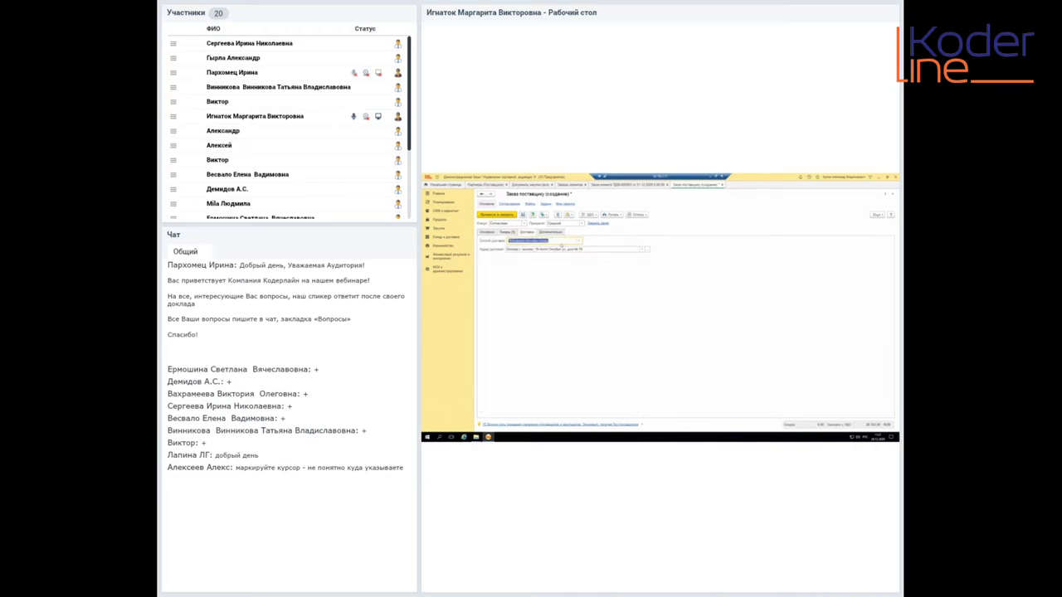
pyautogui.click(551, 233)
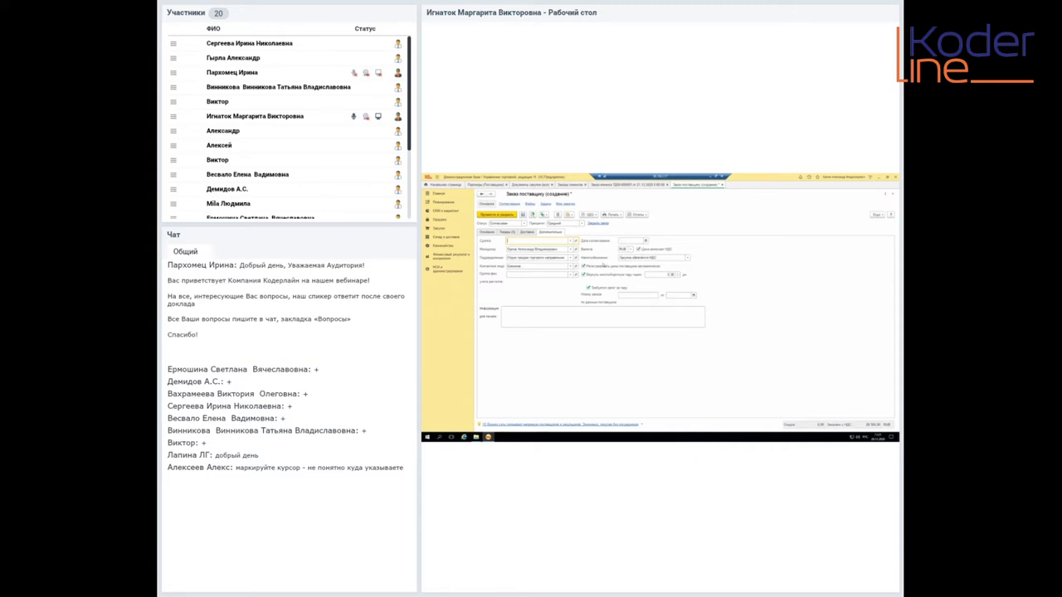
# Step: Return to the supplier order's goods lines, save the order, and choose Согласован as its status
pyautogui.click(511, 234)
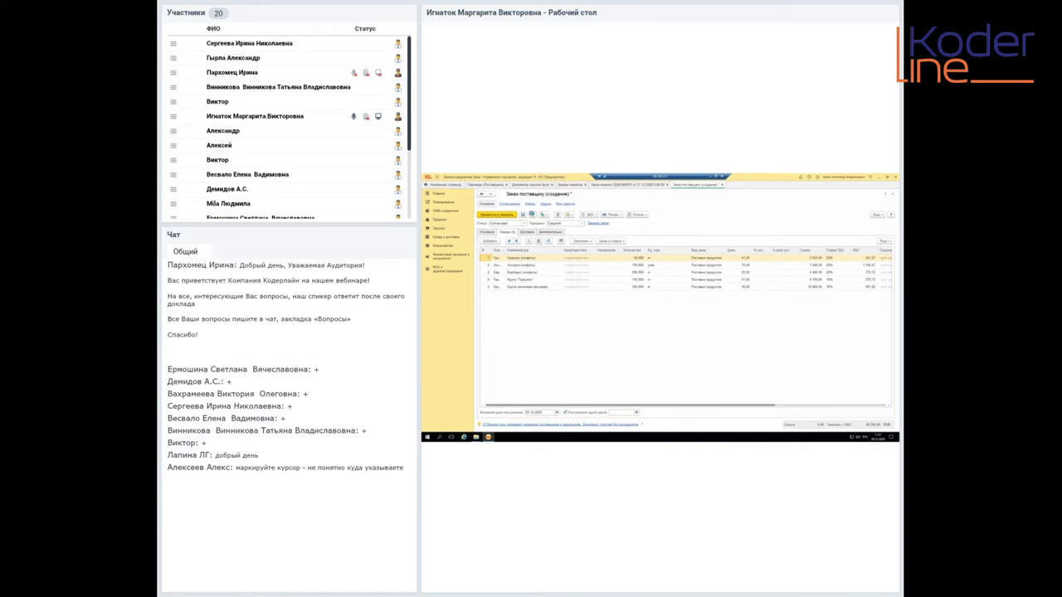
pyautogui.click(523, 216)
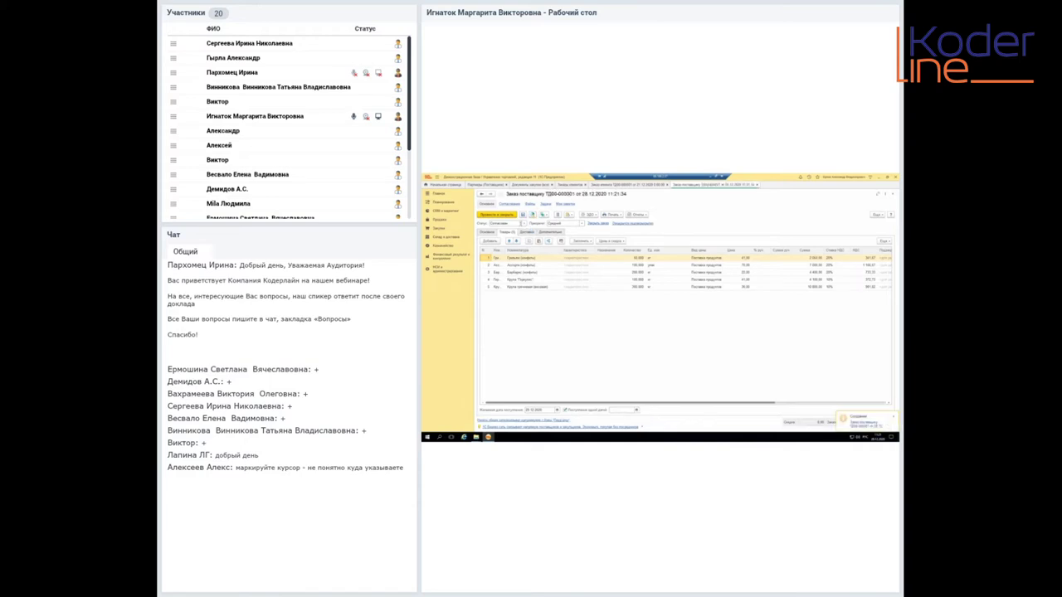
pyautogui.click(523, 224)
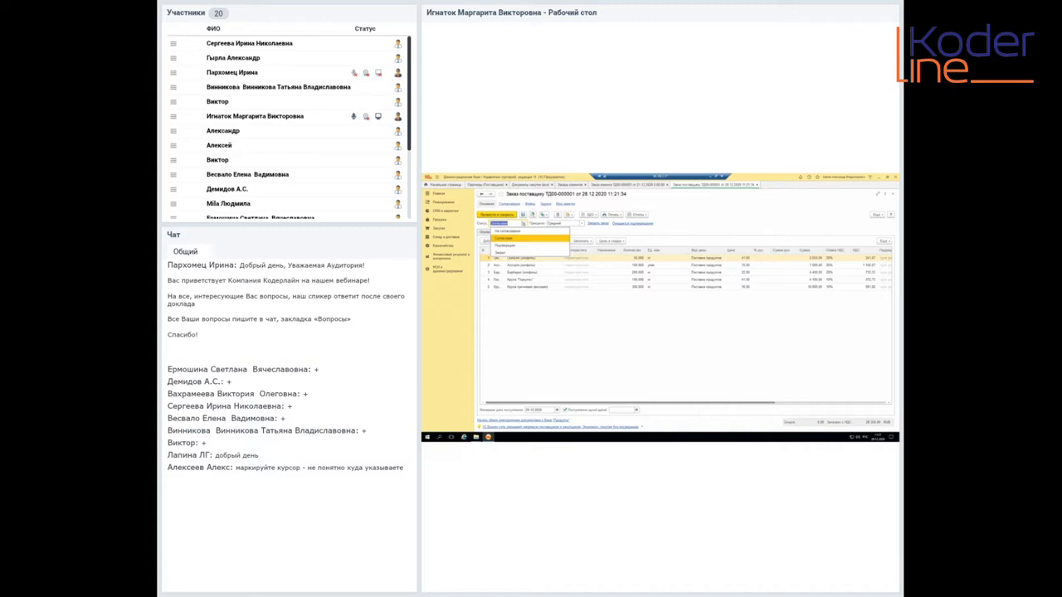
pyautogui.click(513, 238)
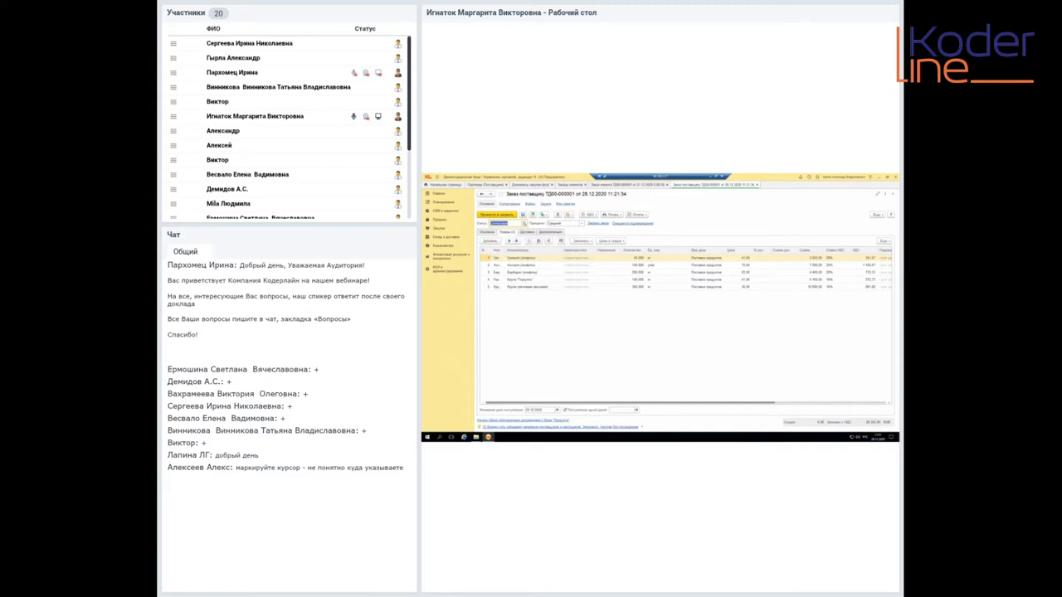
# Step: Create a non-cash payment write-off (Списание безналичных ДС) based on the supplier order and set its department to Складское хозяйство
pyautogui.click(544, 215)
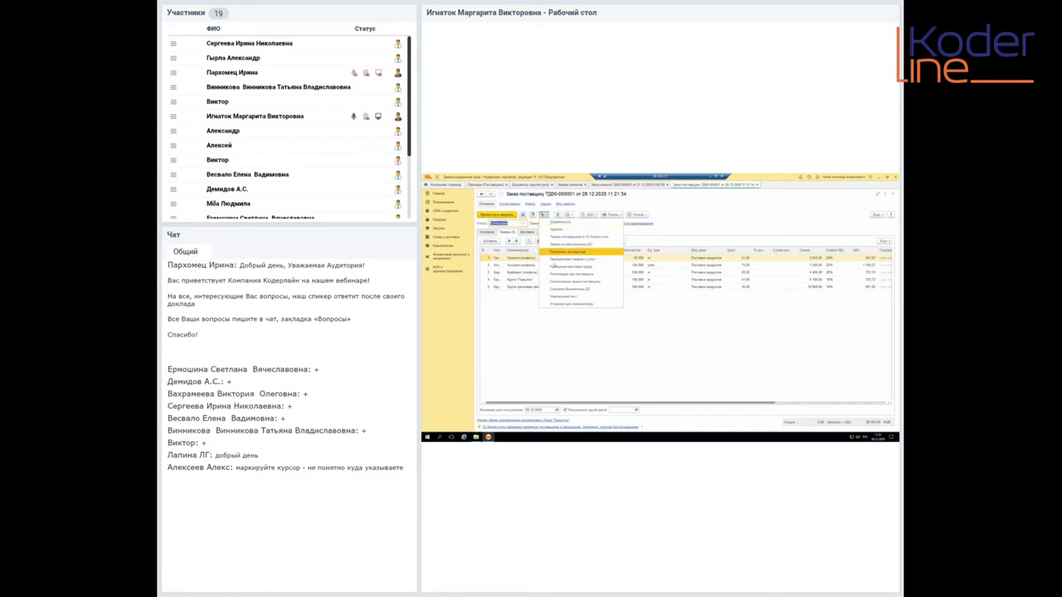
pyautogui.click(568, 288)
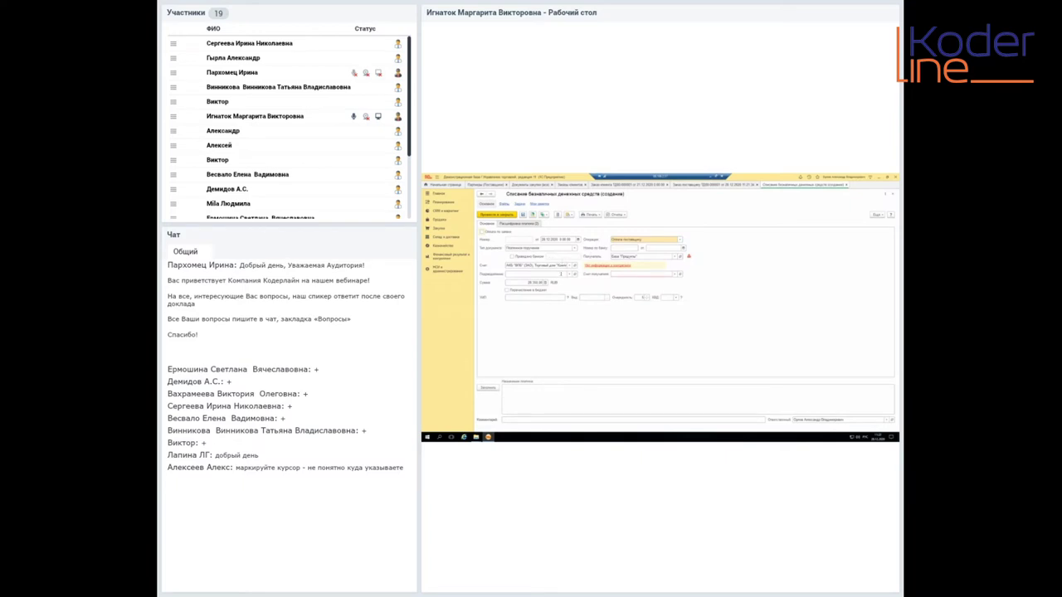
pyautogui.click(569, 274)
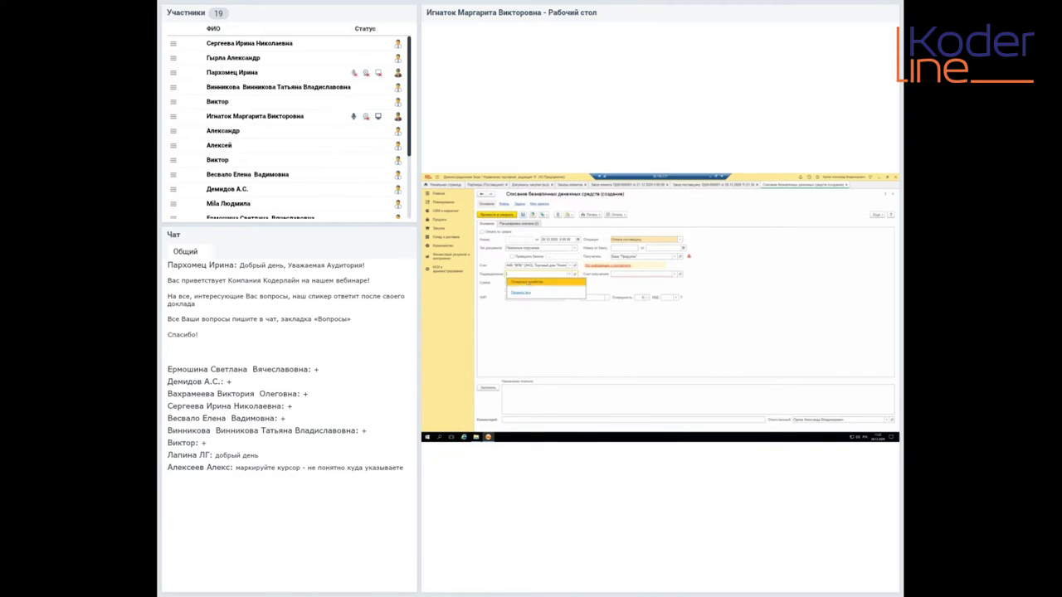
pyautogui.click(526, 282)
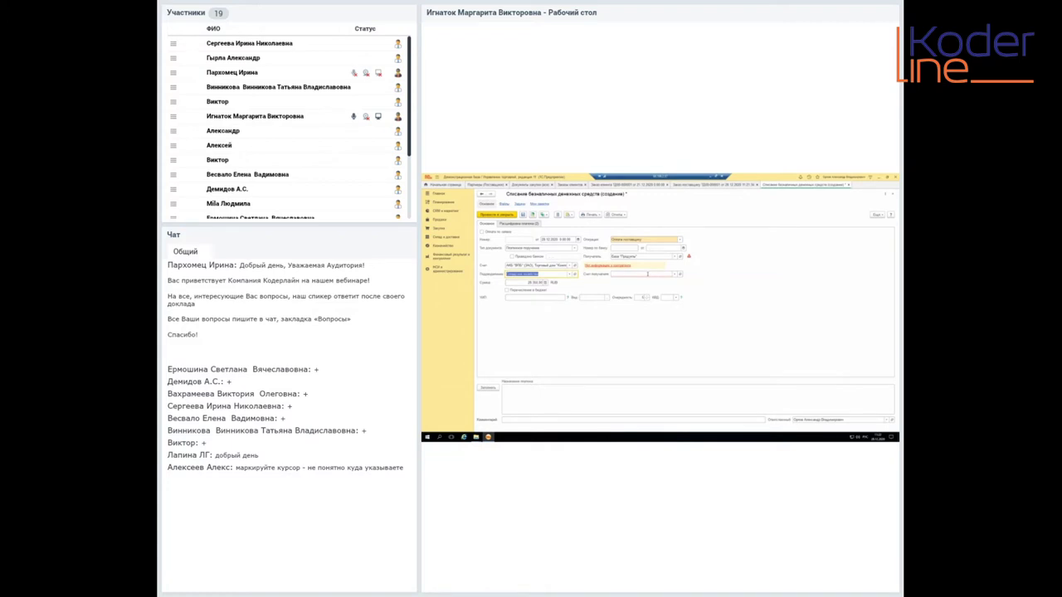
# Step: Set the payment's recipient account to the first bank account in the supplier's full account list
pyautogui.click(648, 274)
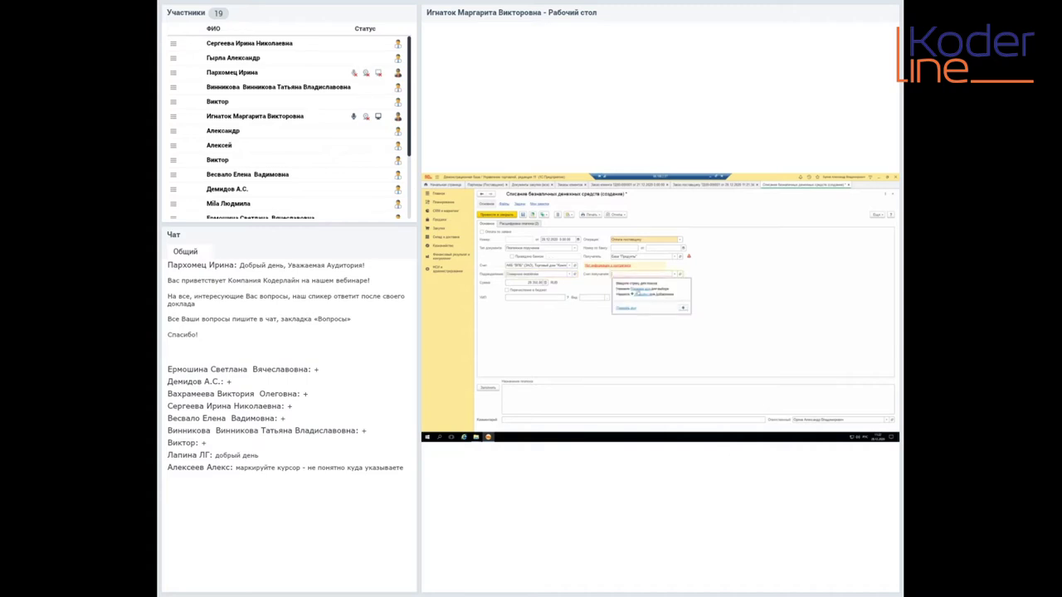
pyautogui.click(626, 307)
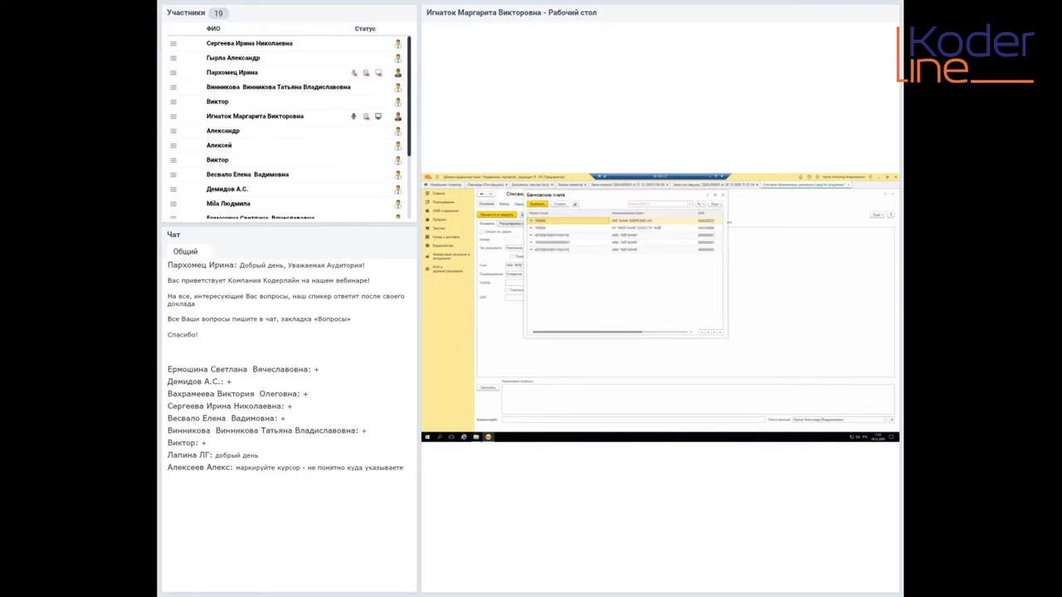
pyautogui.doubleClick(598, 221)
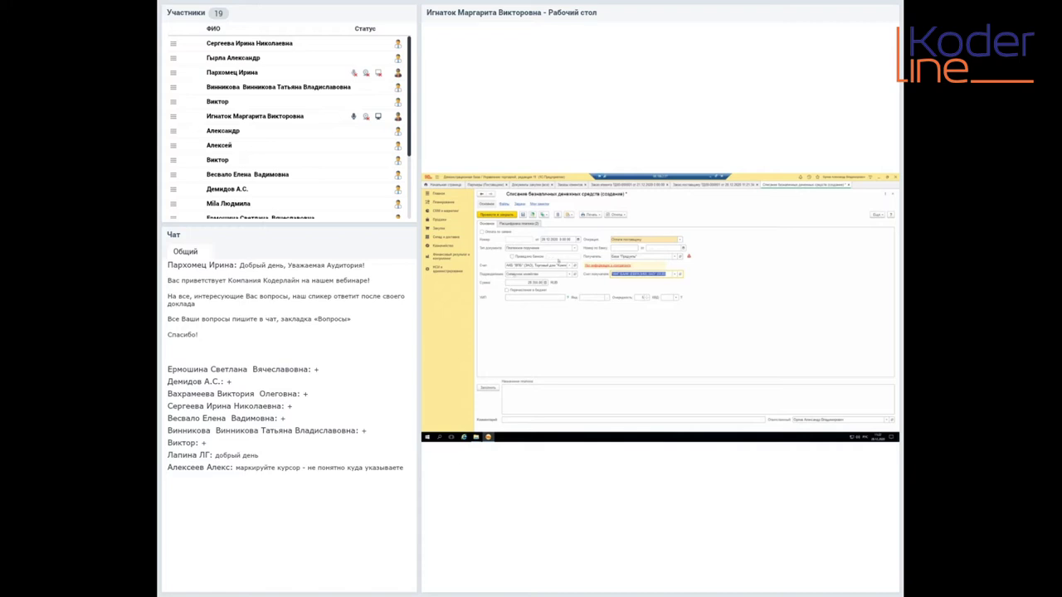
# Step: Mark the payment as processed by the bank and enter the bank document number with the date 28.12.2020
pyautogui.press('Tab')
pyautogui.click(511, 257)
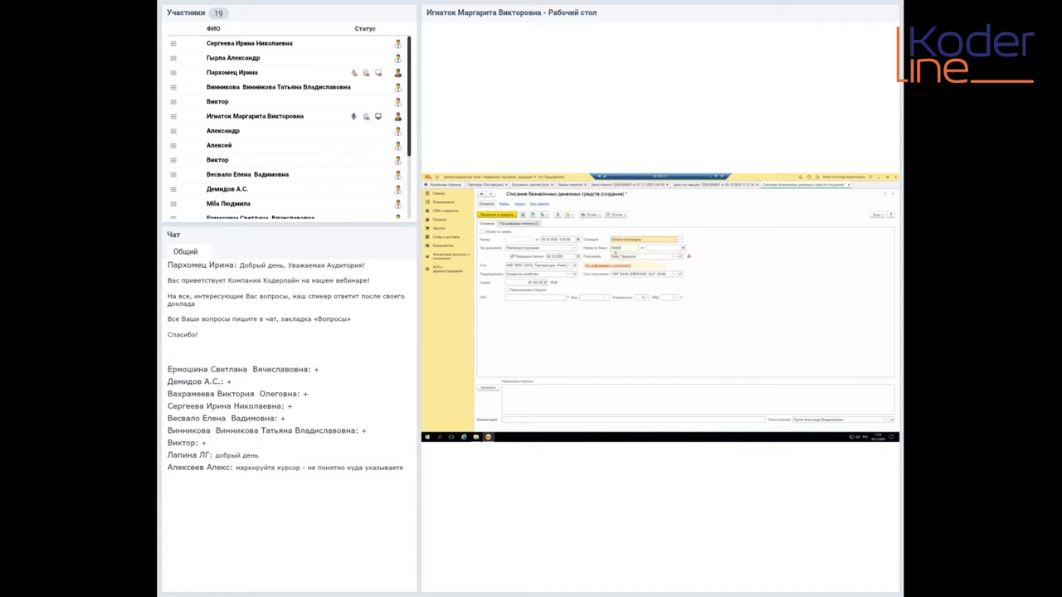
pyautogui.click(682, 248)
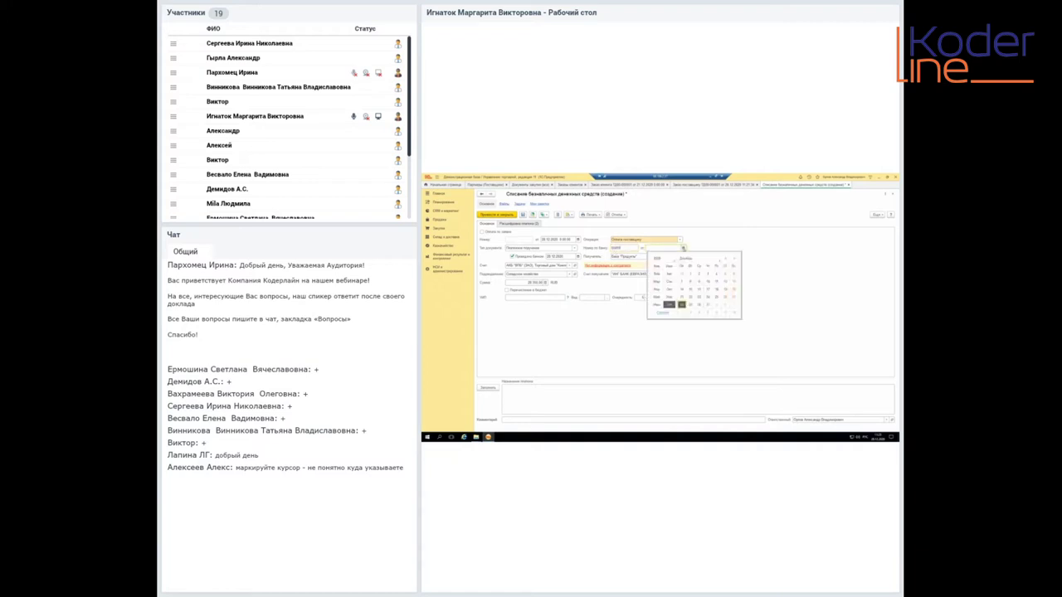
pyautogui.click(665, 305)
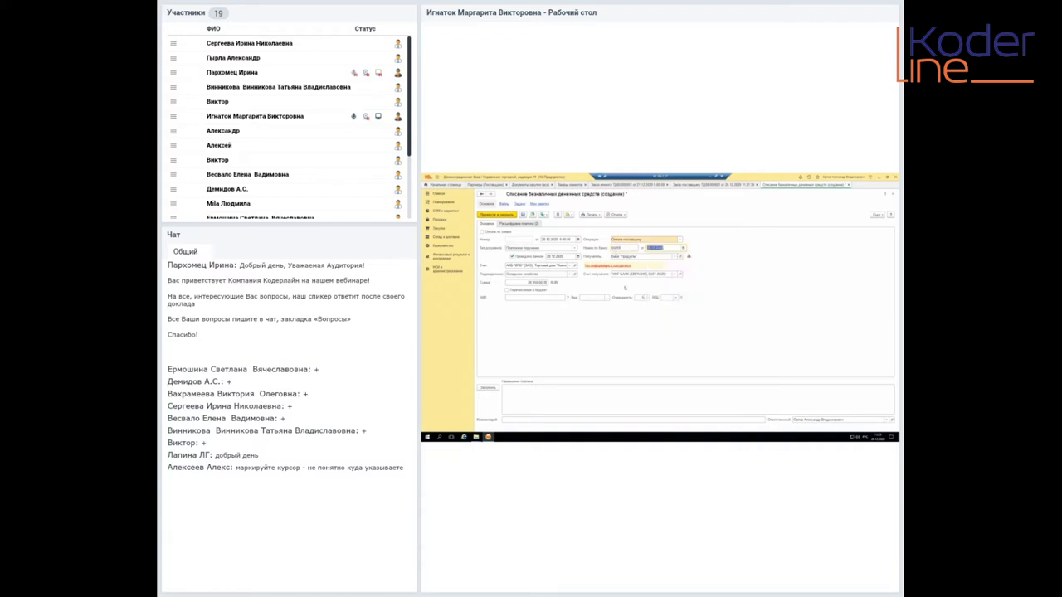
# Step: Review the payment breakdown with a wider settlement object column, and save and close the payment document
pyautogui.click(518, 224)
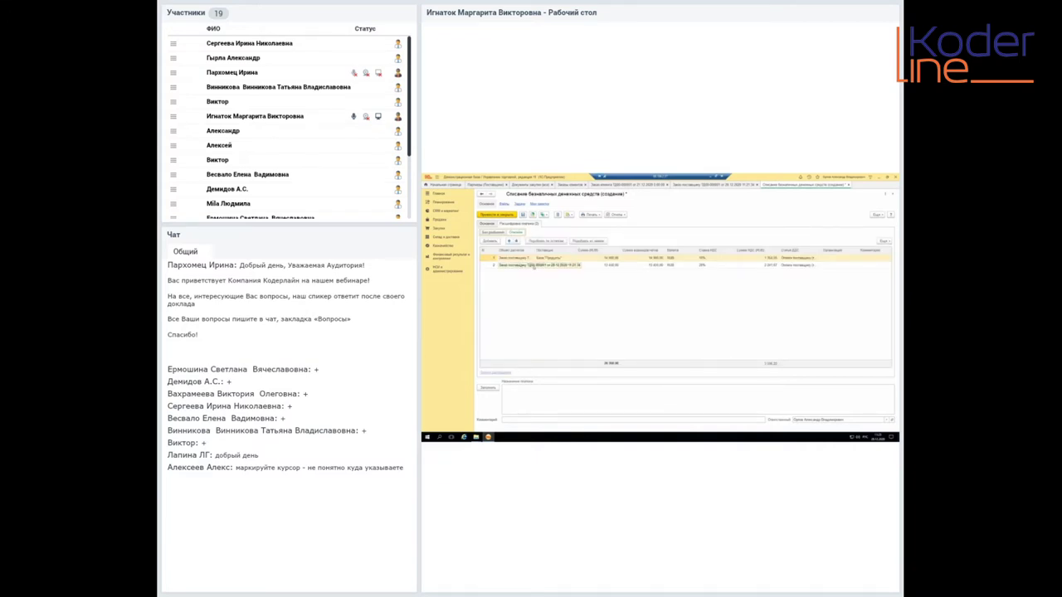
pyautogui.moveTo(533, 251); pyautogui.dragTo(584, 249)
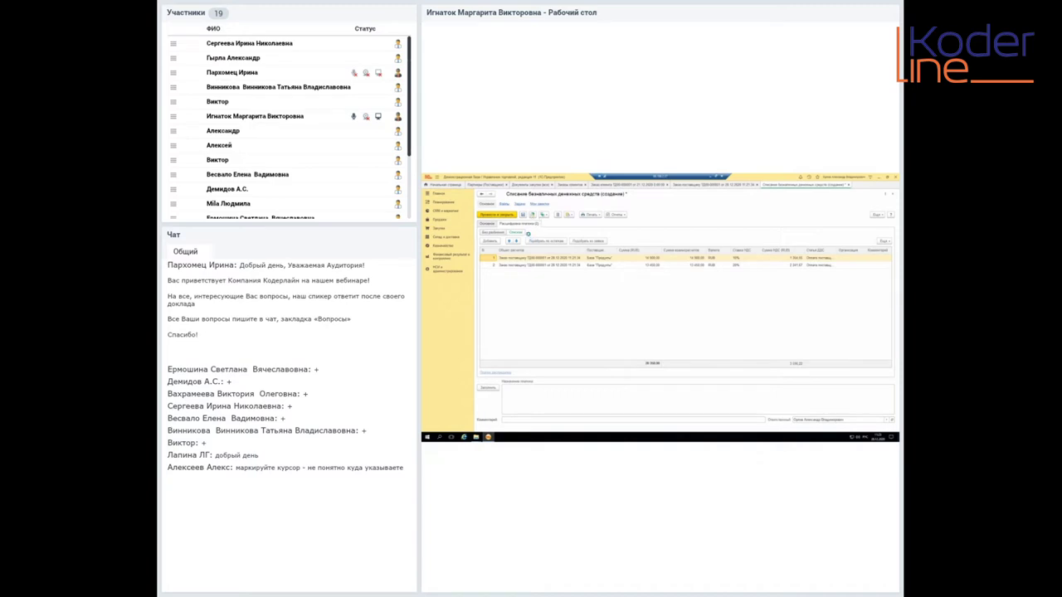
pyautogui.click(522, 214)
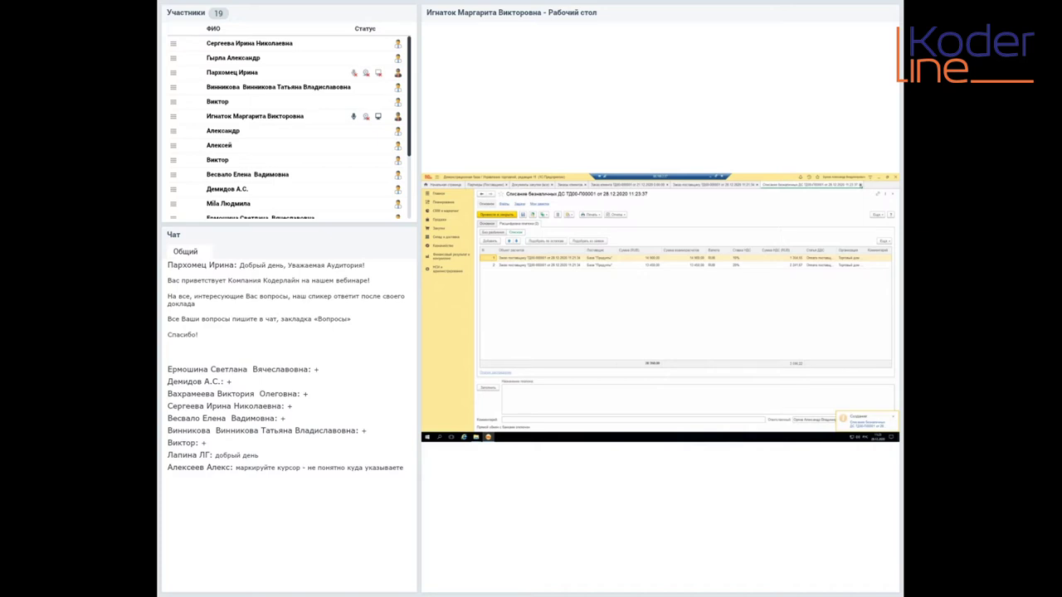
pyautogui.click(861, 186)
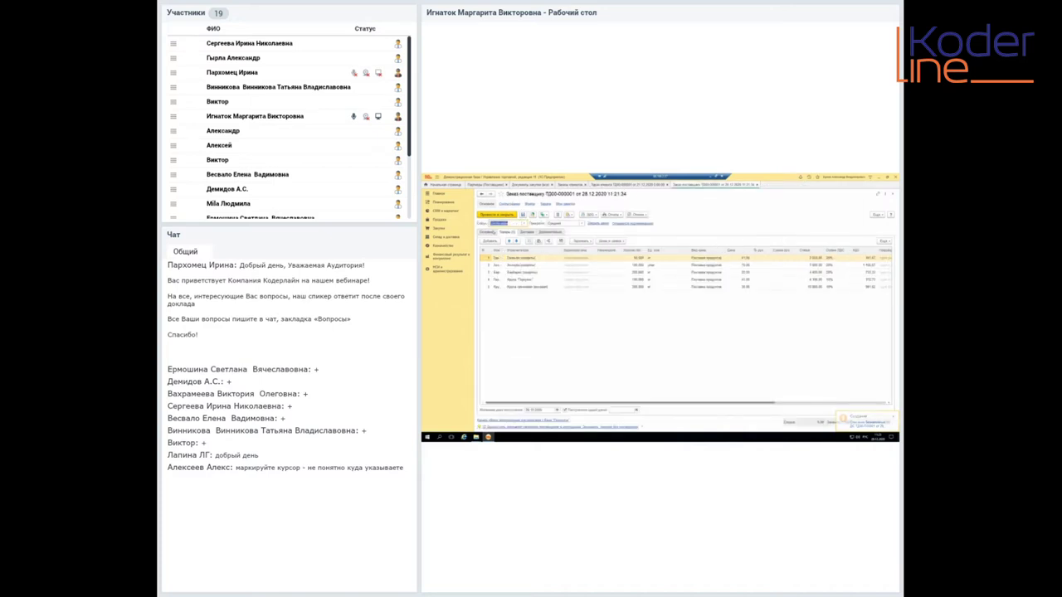
# Step: Open the supplier settlements card from the supplier order's main details, examine the payment entry, and close the report
pyautogui.click(490, 232)
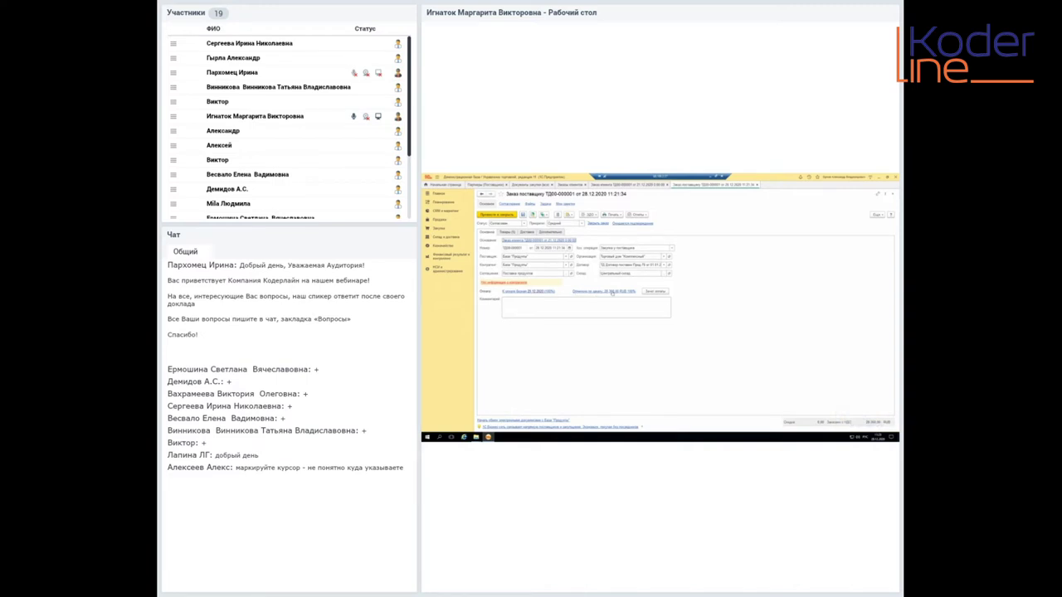
pyautogui.click(612, 293)
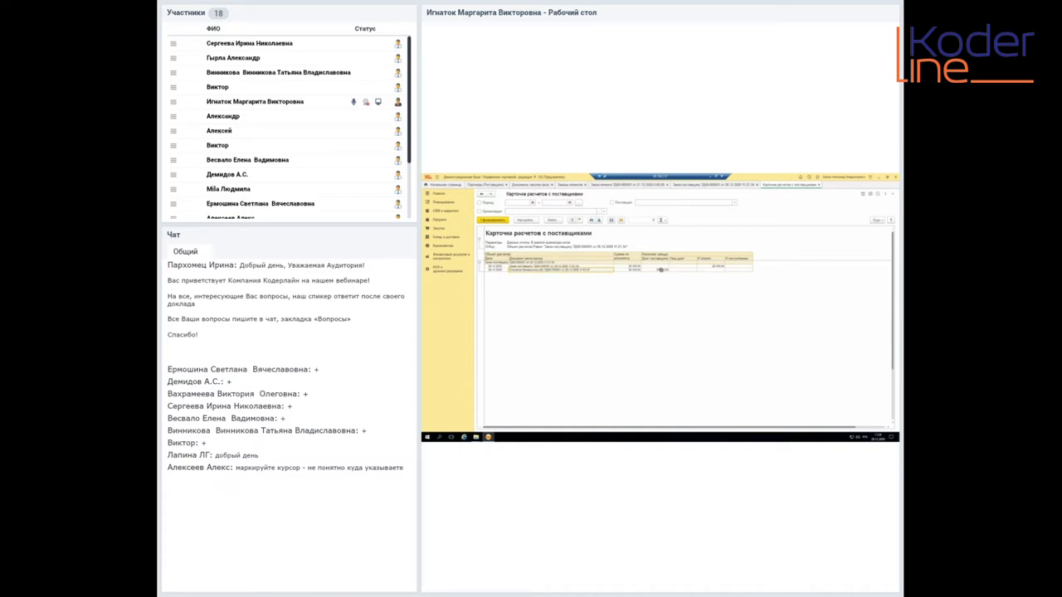
pyautogui.click(660, 270)
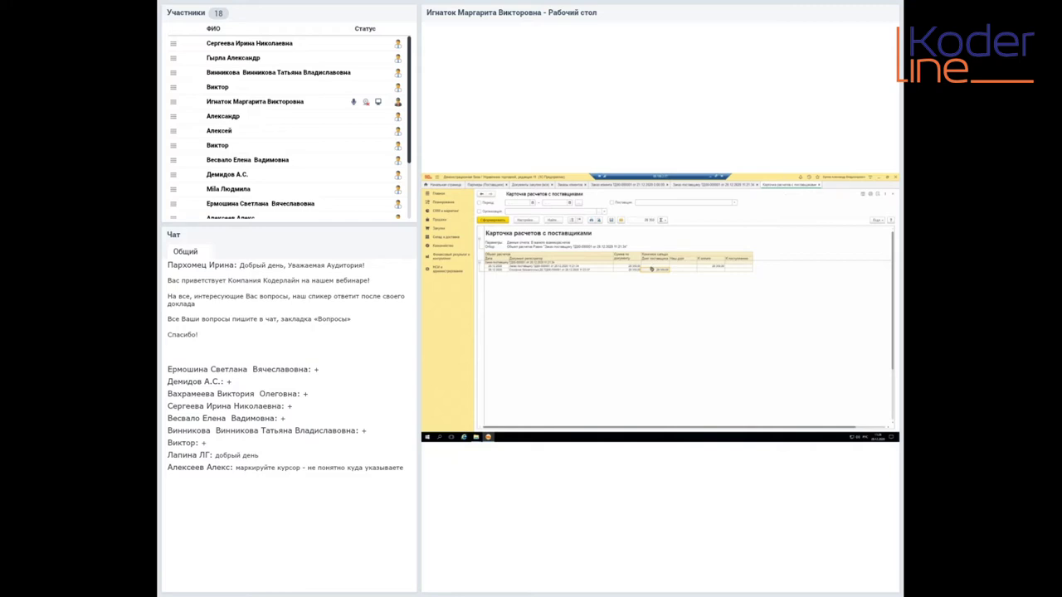
pyautogui.click(819, 184)
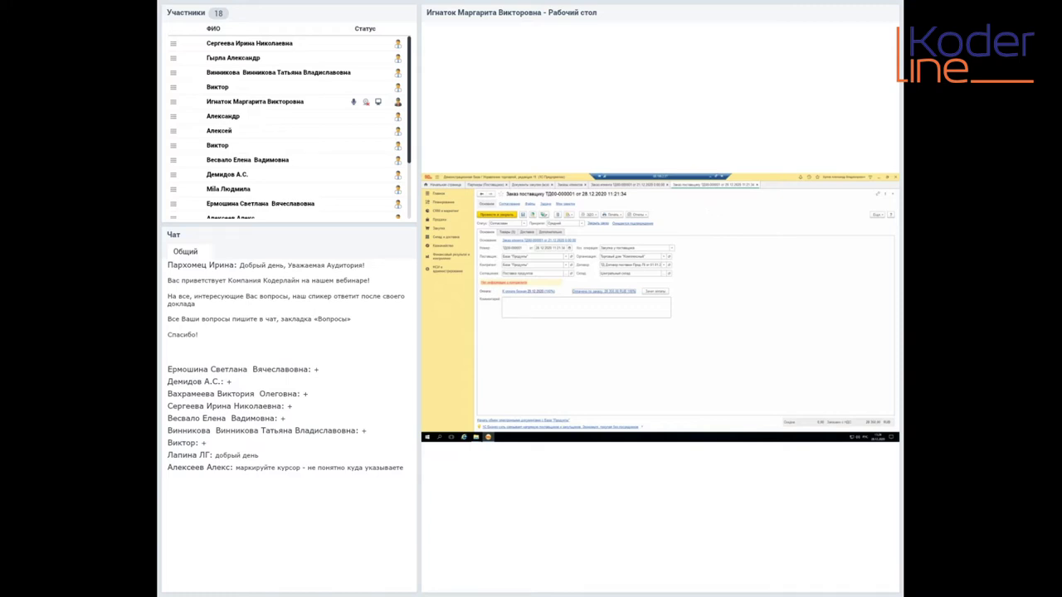
pyautogui.click(544, 215)
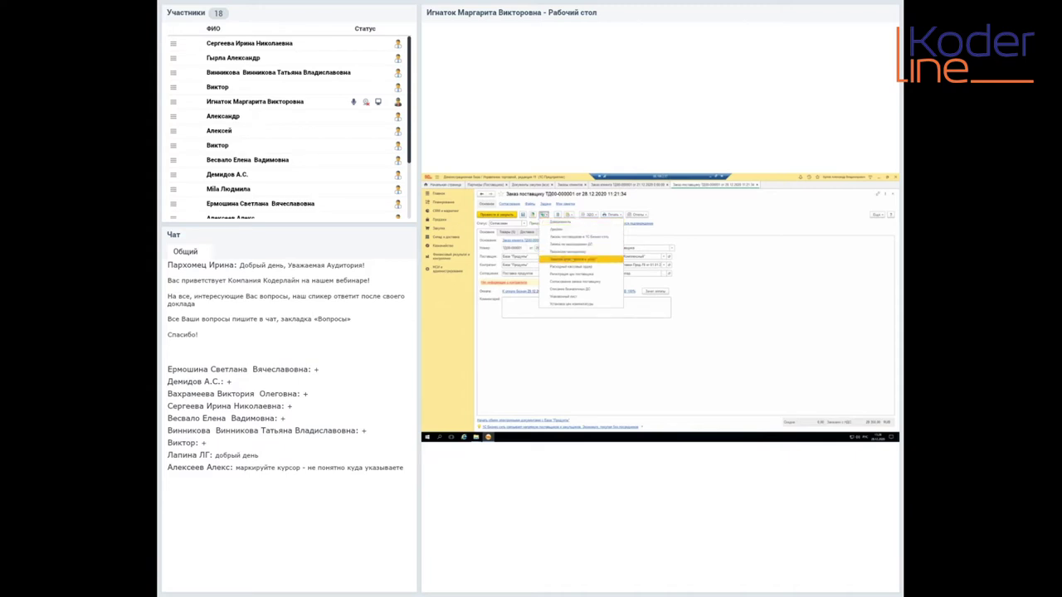
pyautogui.click(609, 261)
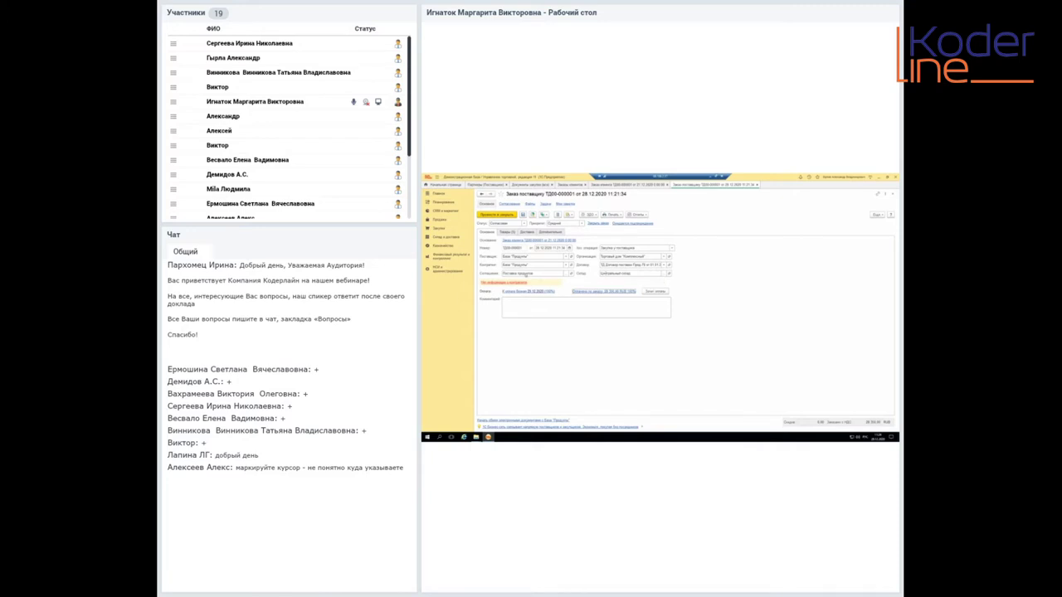
# Step: Open the supplier order's agreement Поставка продуктов and review its purchase conditions
pyautogui.click(571, 274)
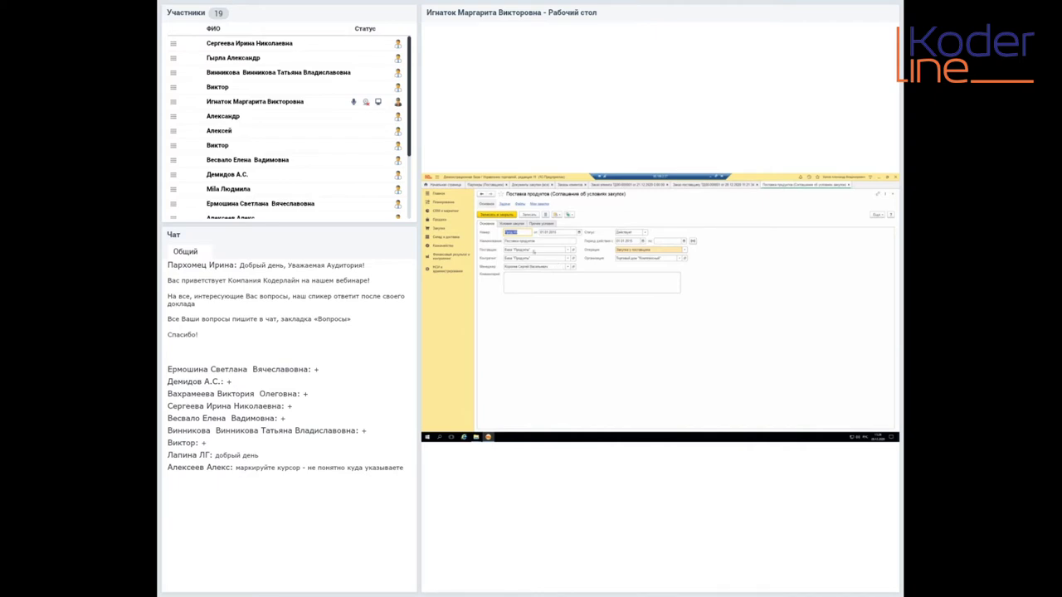
pyautogui.click(520, 224)
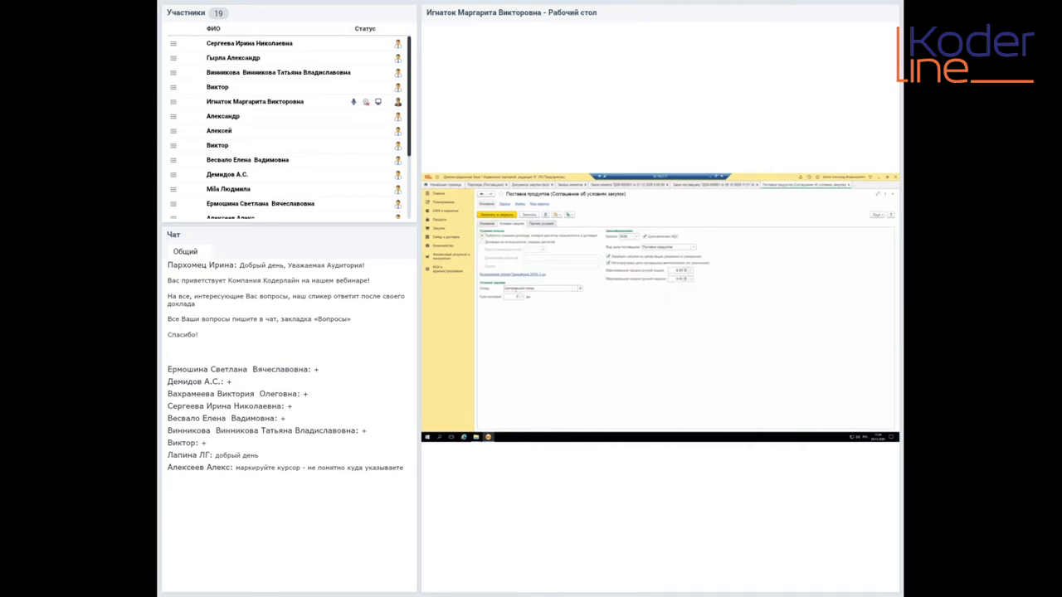
pyautogui.click(514, 289)
pyautogui.press('Escape')
# Step: Open the agreement's warehouse Центральный склад, examine its order scheme and structure settings, and close the warehouse and the agreement
pyautogui.click(580, 288)
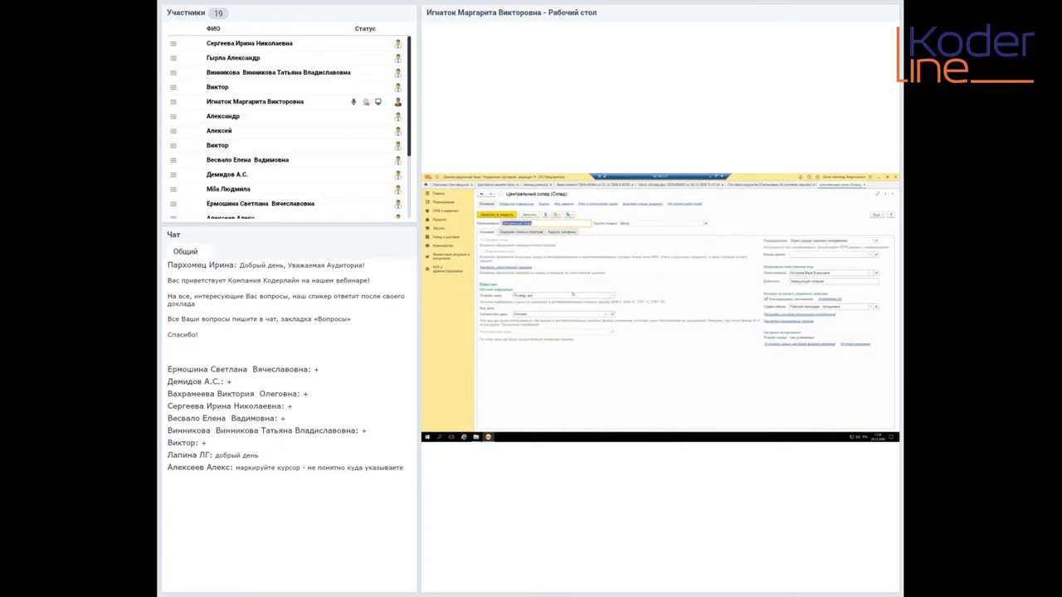
pyautogui.click(517, 232)
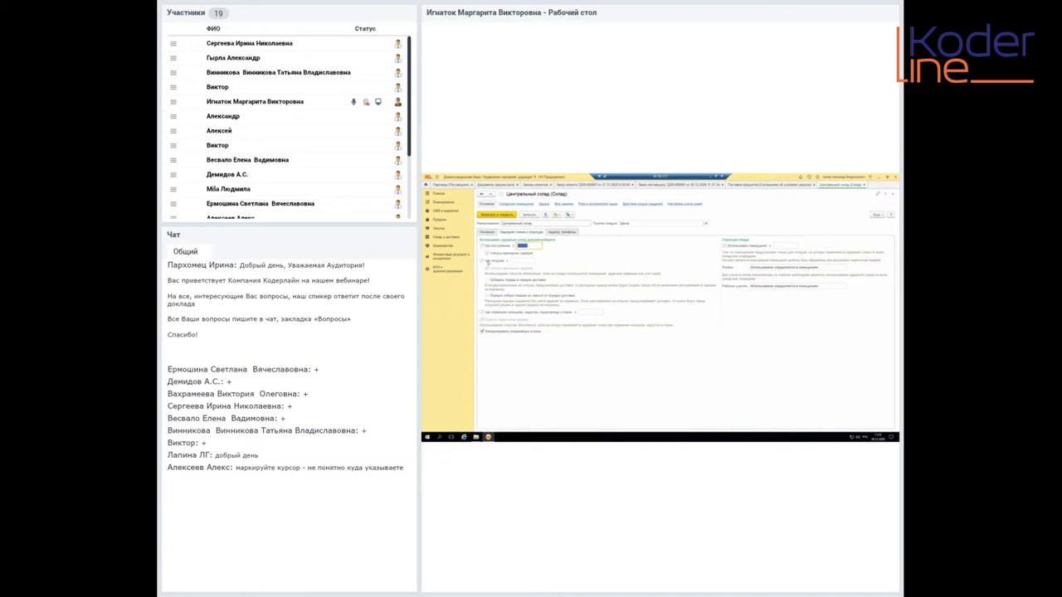
pyautogui.moveTo(494, 262)
pyautogui.click(864, 184)
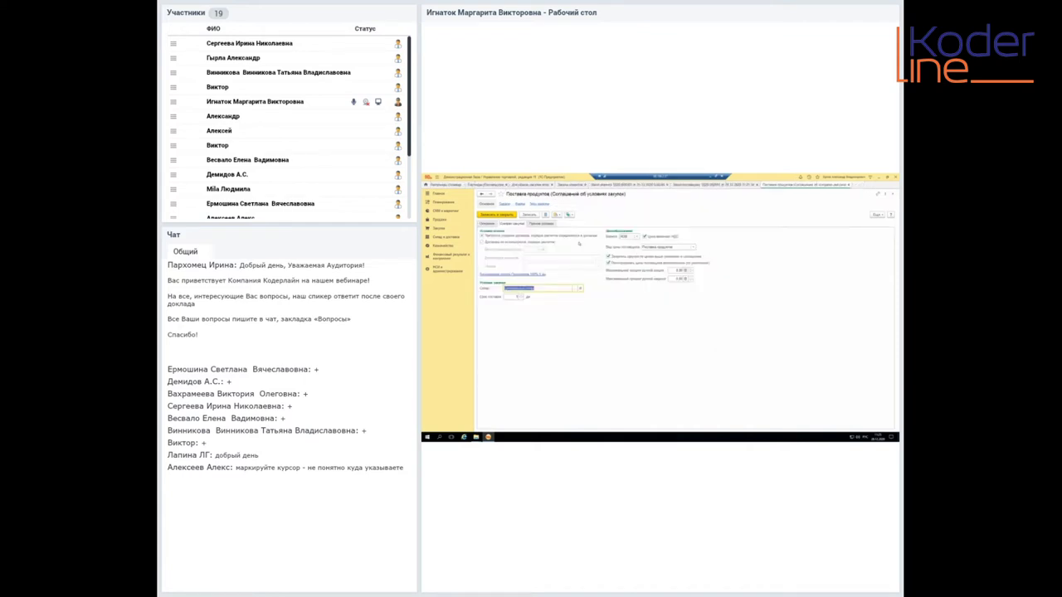
pyautogui.click(848, 185)
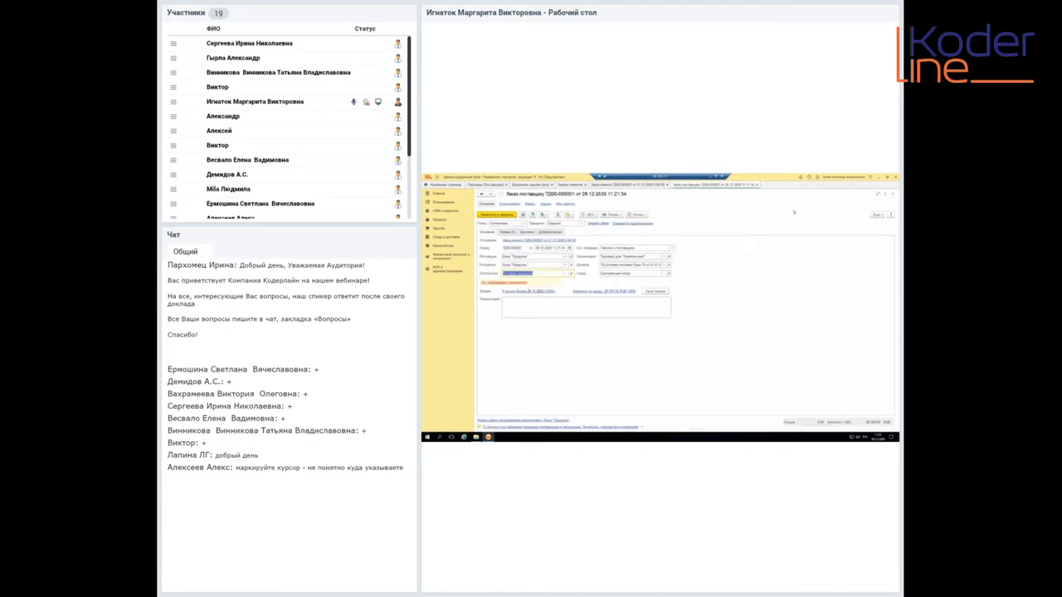
# Step: Open the Западный склад card from the supplier order's warehouse list, examine its order scheme and structure settings, and close the card and list
pyautogui.press('F4')
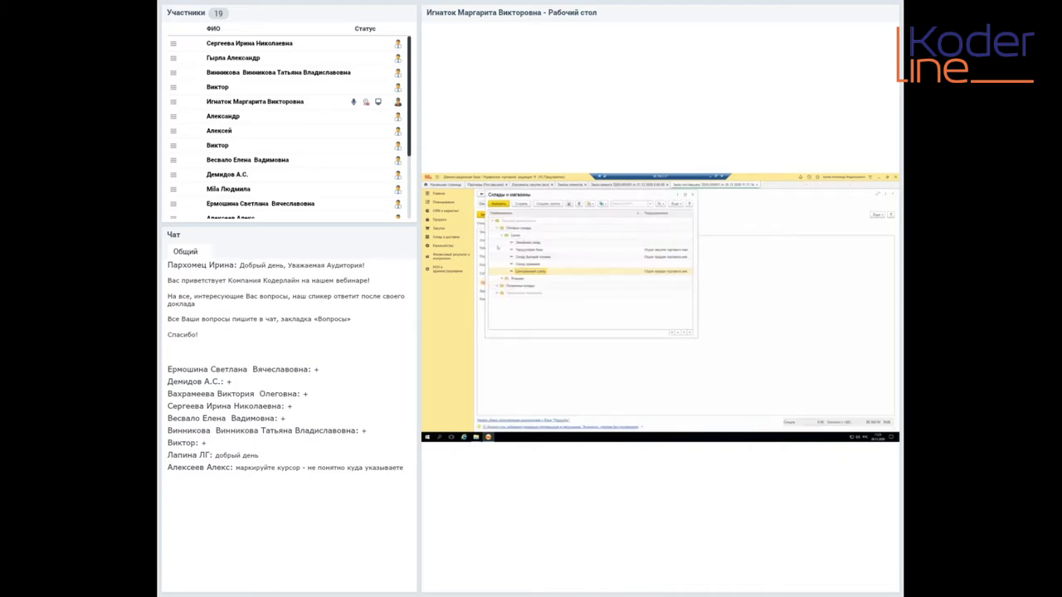
pyautogui.click(518, 242)
pyautogui.rightClick(519, 242)
pyautogui.click(535, 276)
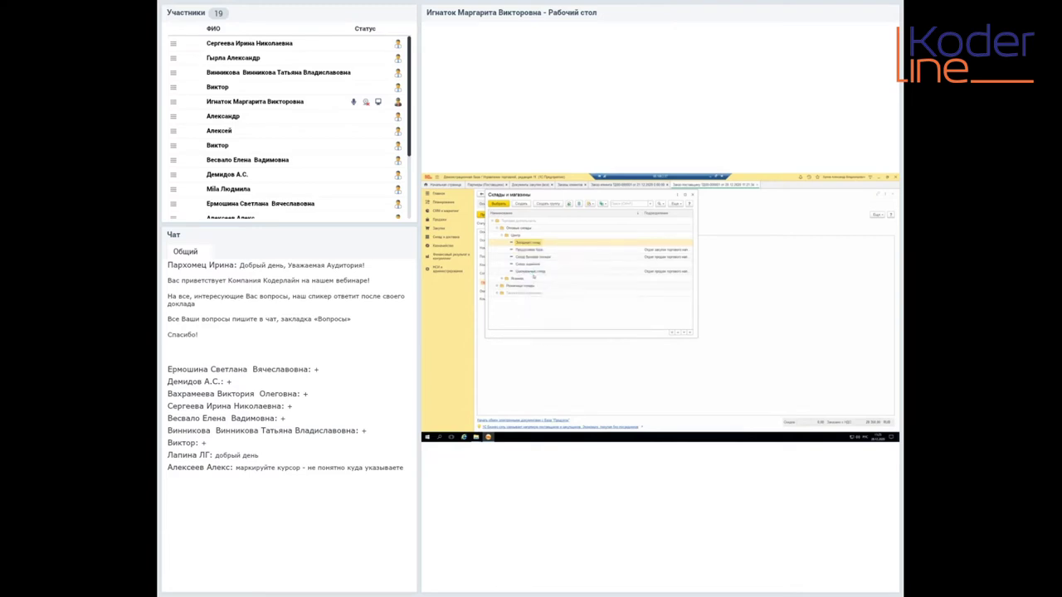
pyautogui.click(519, 232)
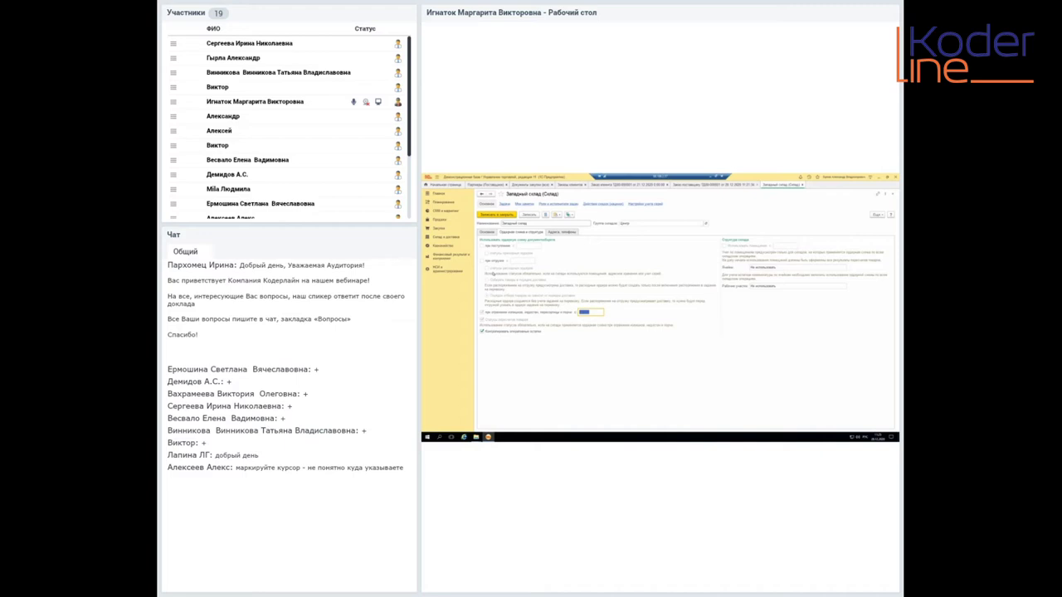
pyautogui.click(802, 185)
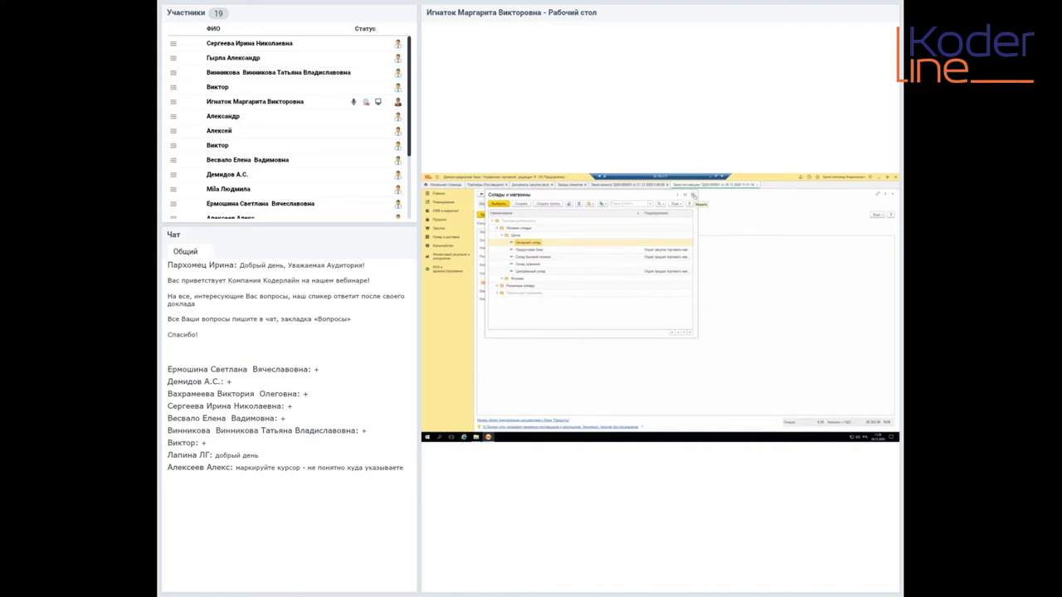
pyautogui.click(694, 196)
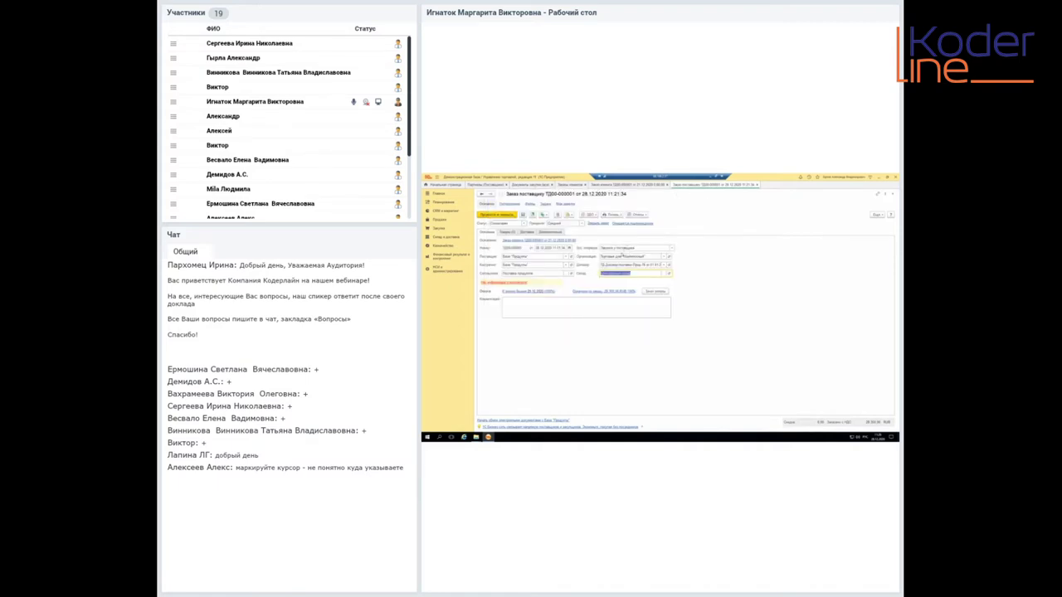
# Step: Set the supplier order's warehouse to Западный склад and save the order
pyautogui.click(662, 274)
pyautogui.click(528, 242)
pyautogui.doubleClick(526, 241)
pyautogui.click(522, 214)
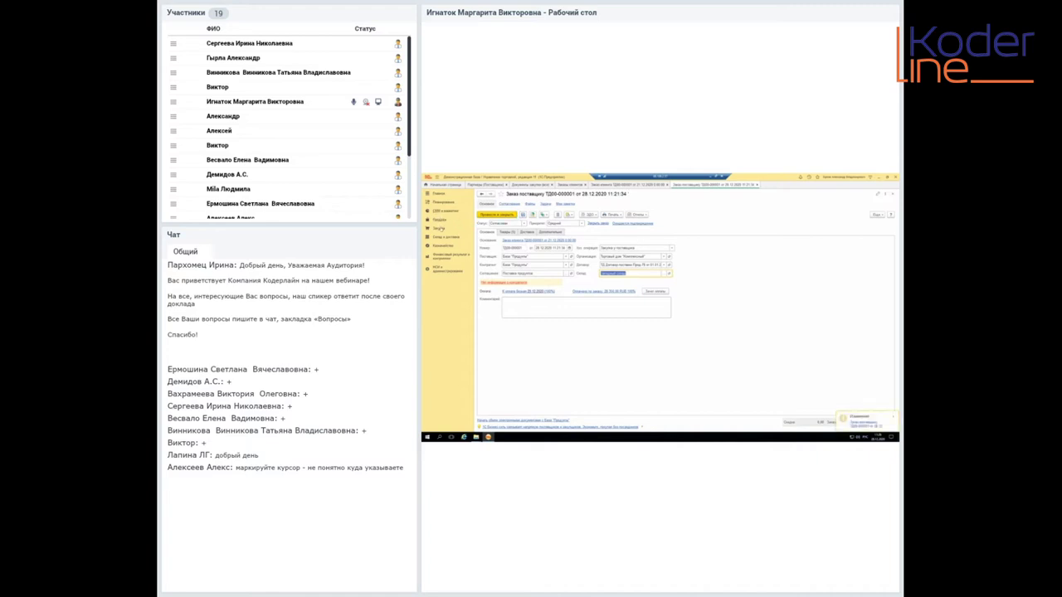
# Step: Generate the warehouse report Ведомость по товарам на складах for Западный склад
pyautogui.click(440, 238)
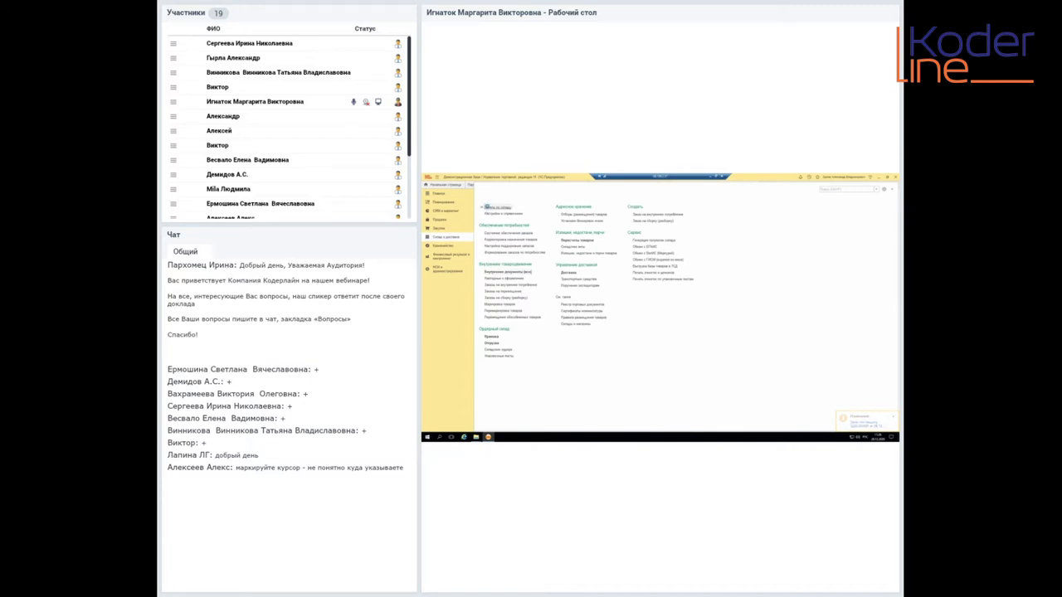
pyautogui.click(494, 208)
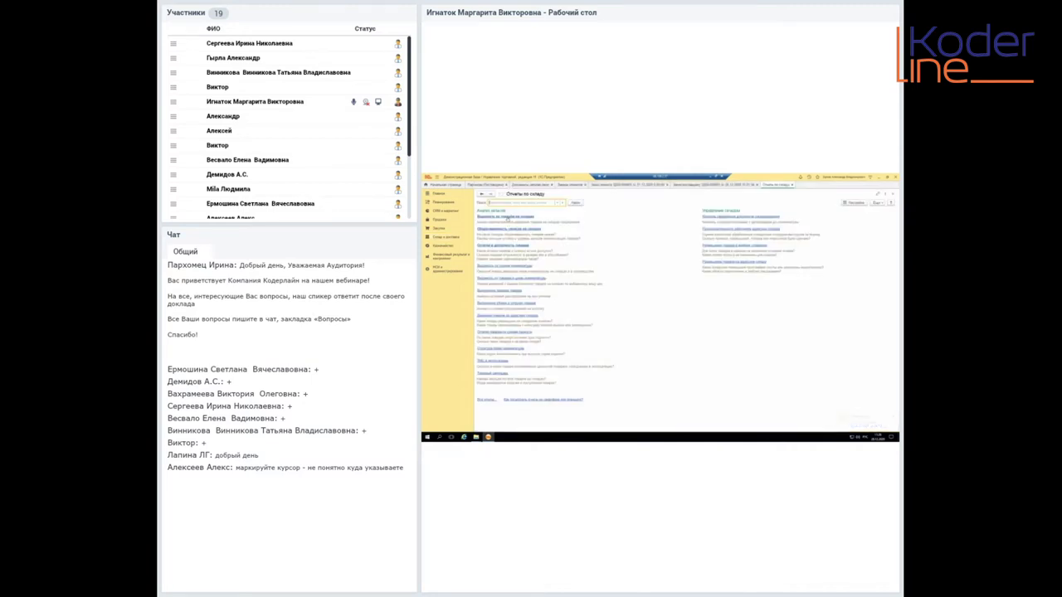
pyautogui.click(506, 217)
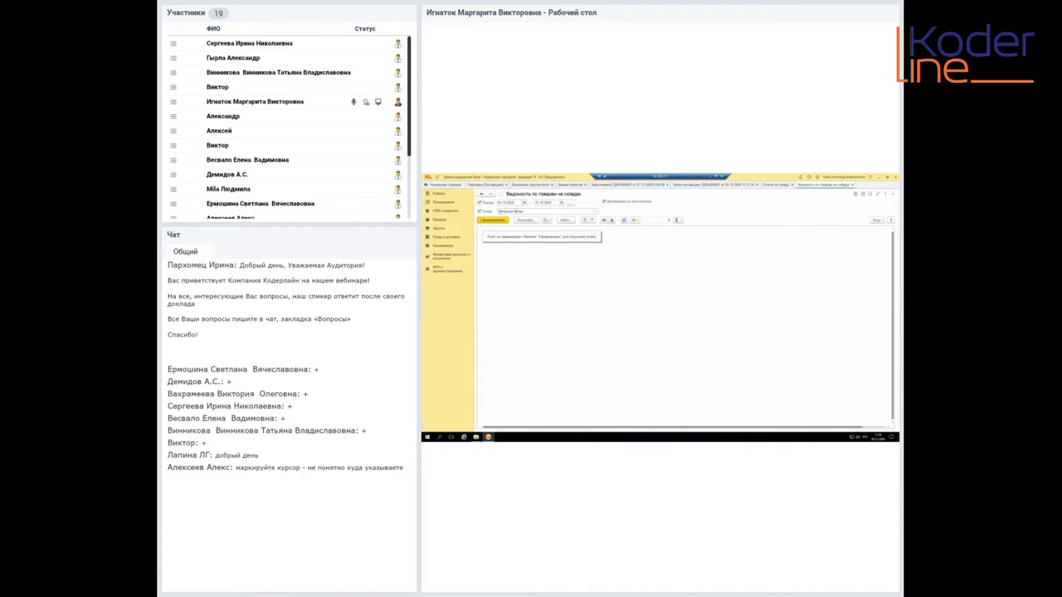
pyautogui.click(496, 220)
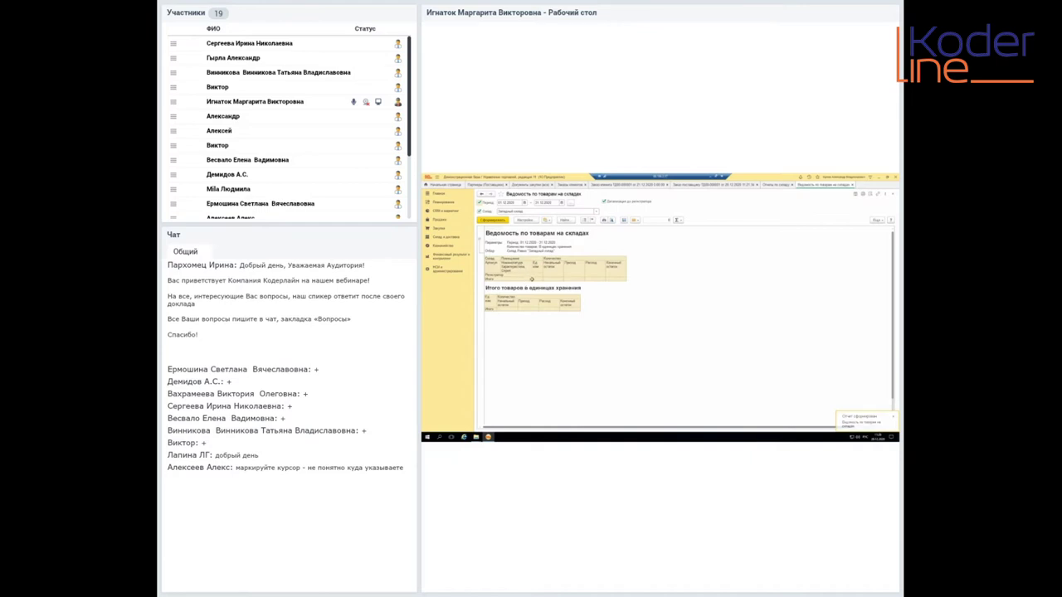
# Step: Try to create a Приобретение товаров и услуг document based on the supplier order, check its goods, and close it
pyautogui.click(731, 188)
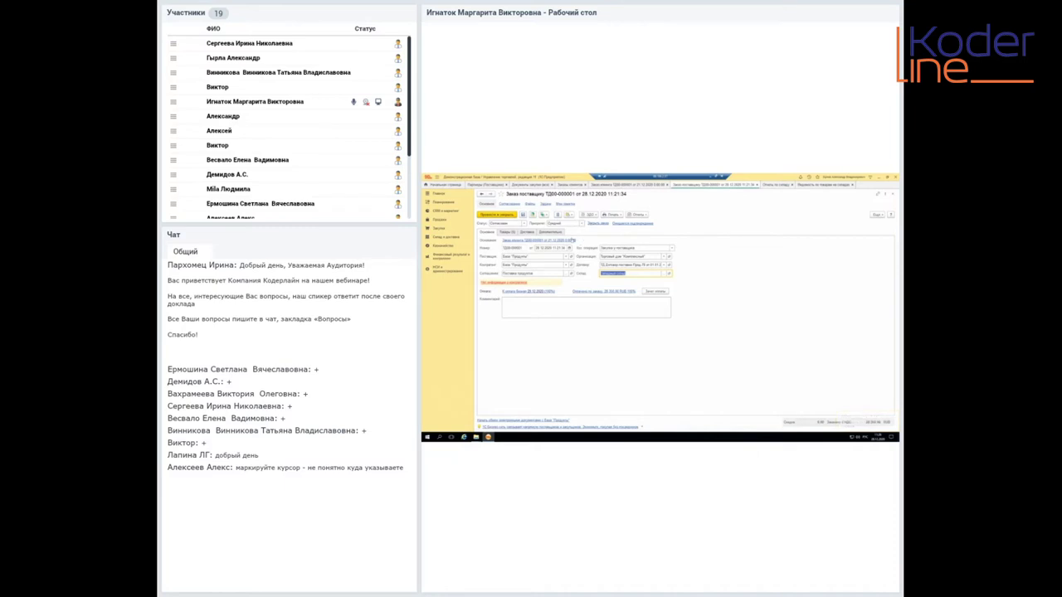
pyautogui.click(544, 215)
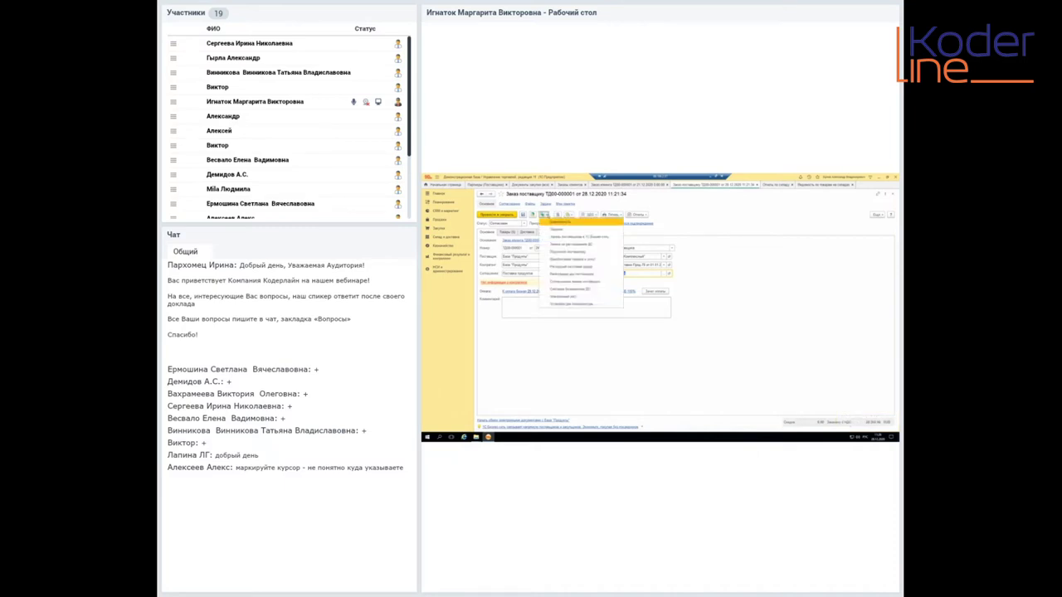
pyautogui.click(549, 256)
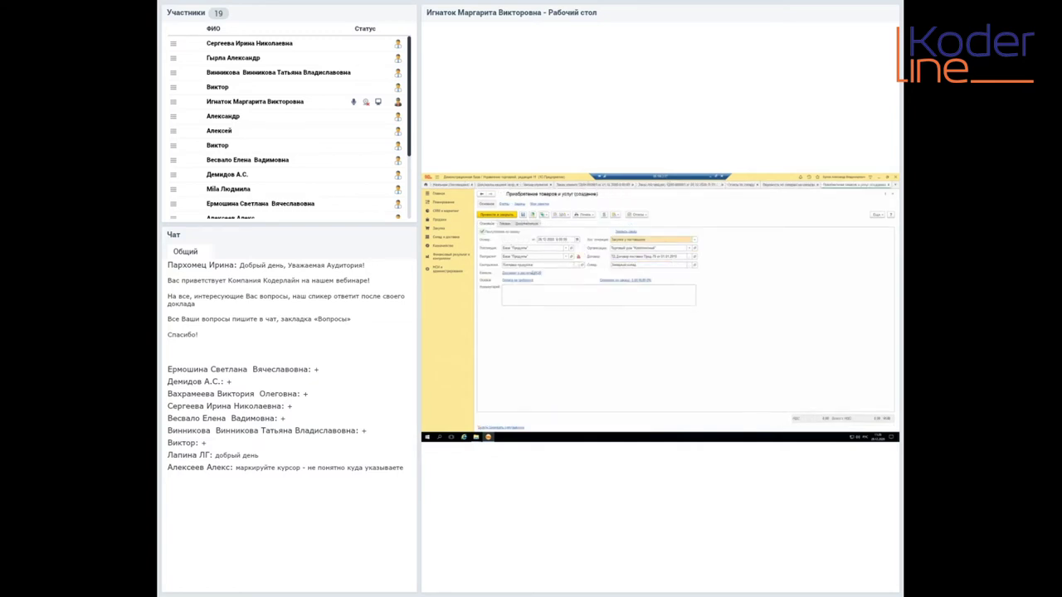
pyautogui.click(503, 224)
pyautogui.click(493, 224)
pyautogui.click(892, 194)
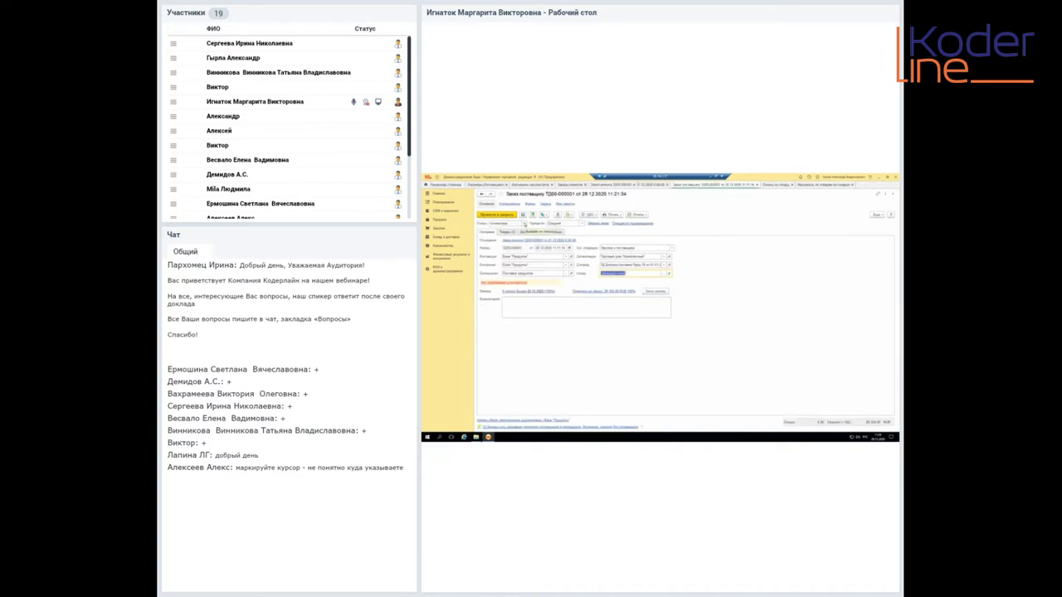
# Step: Reselect the supplier order's status Согласован, retry creating the goods receipt from the order, and close the new document
pyautogui.click(522, 224)
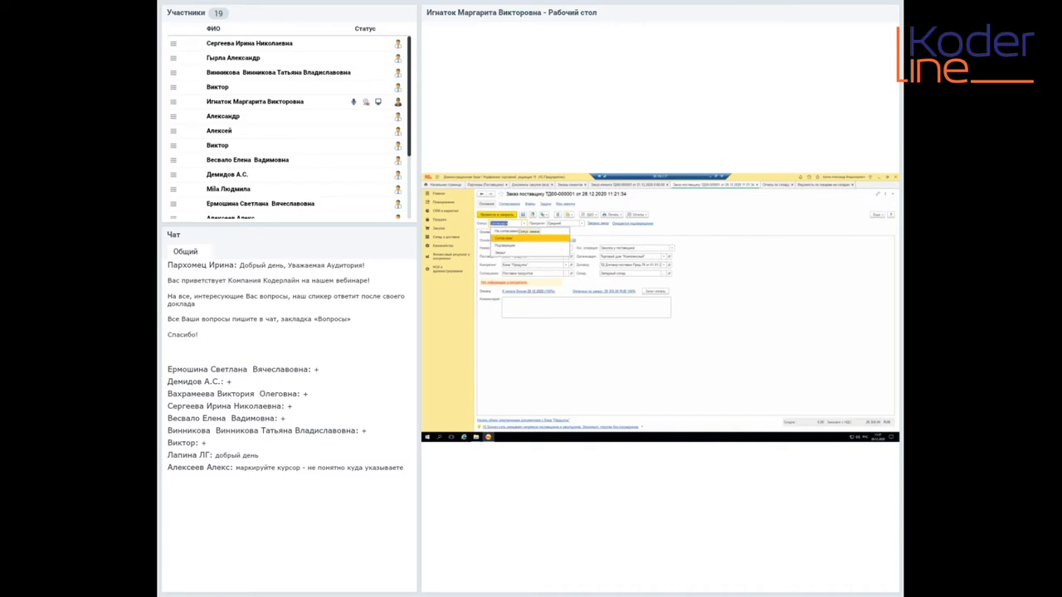
pyautogui.click(507, 238)
pyautogui.click(544, 215)
pyautogui.click(555, 260)
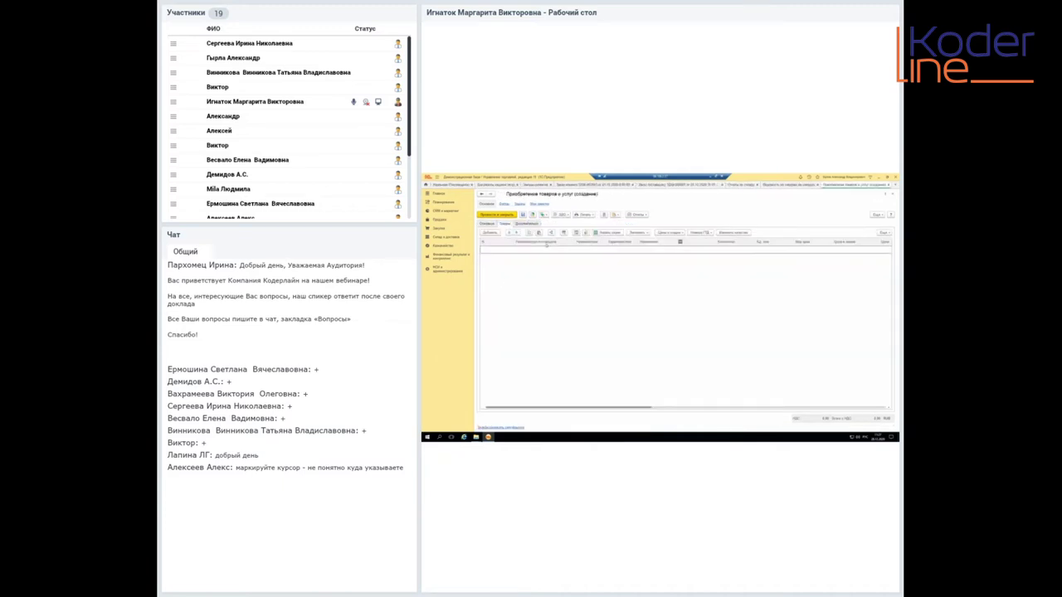
pyautogui.click(892, 193)
# Step: Set the supplier order's status to Подтвержден and save the order
pyautogui.click(522, 224)
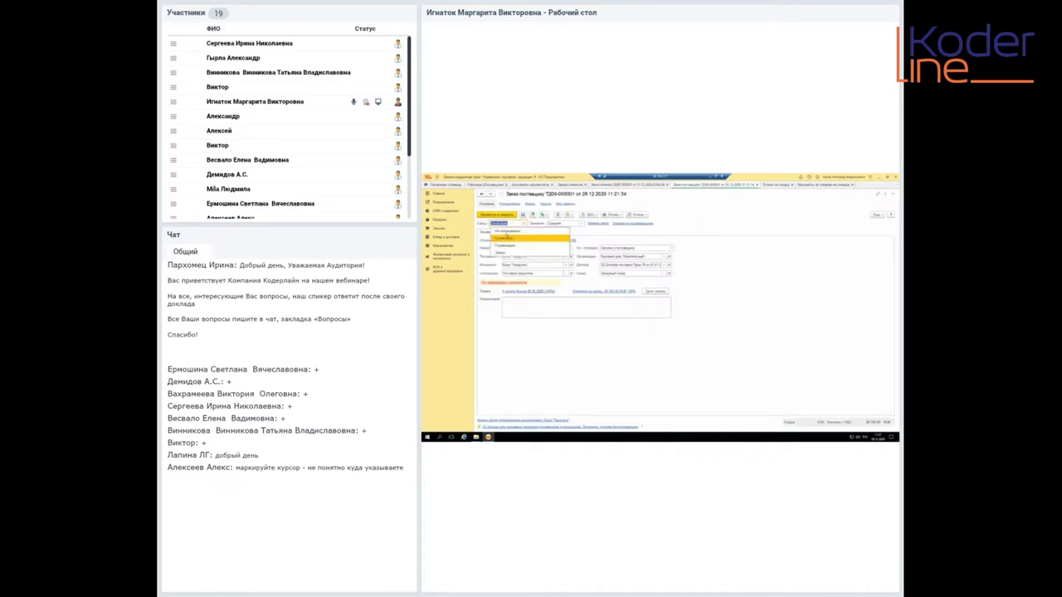
pyautogui.click(504, 239)
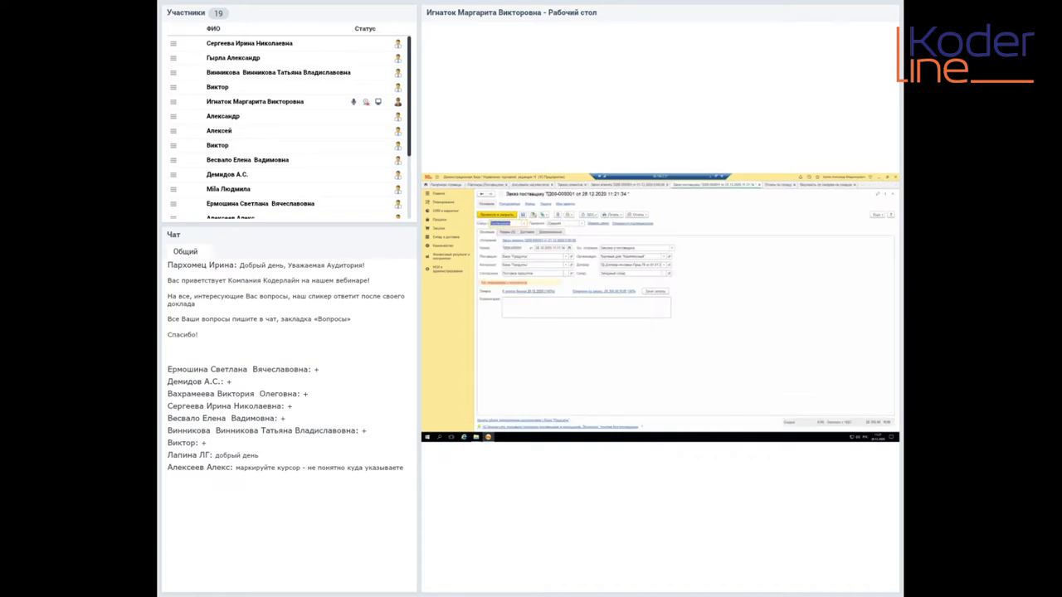
pyautogui.hotkey('ctrl', 's')
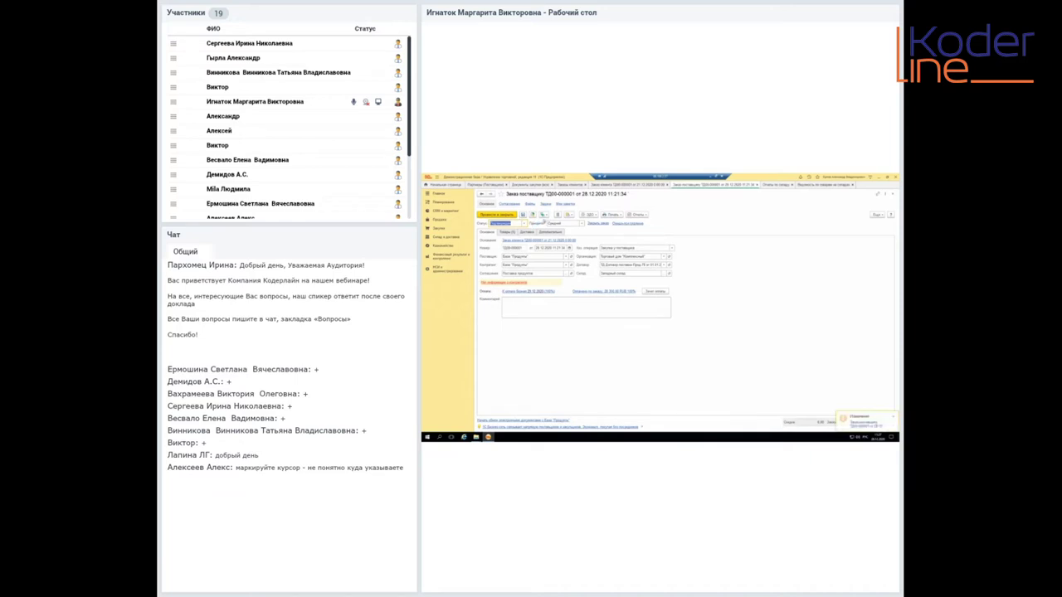
# Step: Create a Приобретение товаров и услуг document based on the supplier order and review its goods list and additional details
pyautogui.click(544, 215)
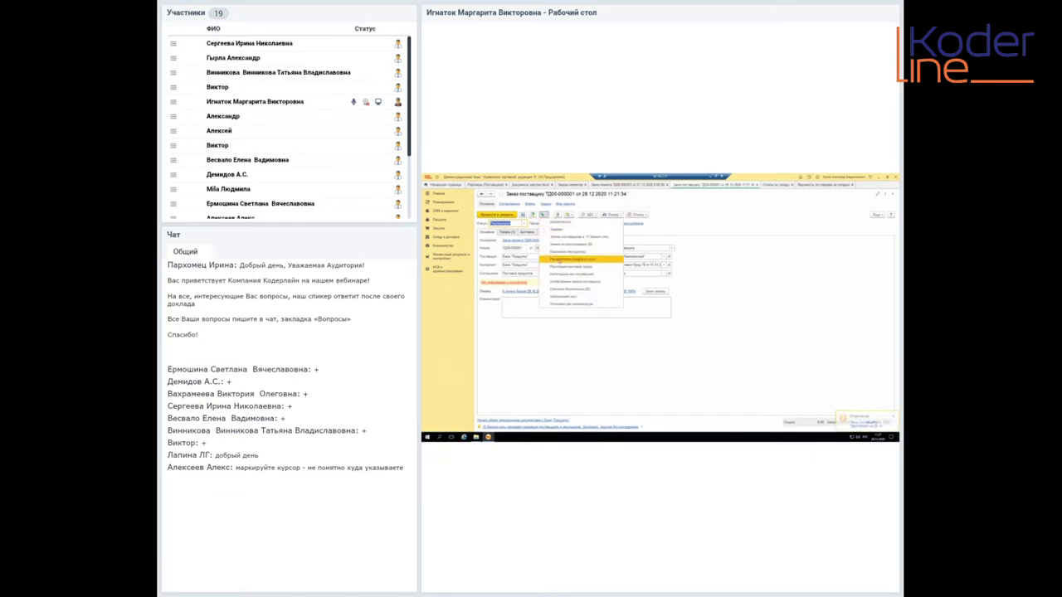
pyautogui.click(559, 259)
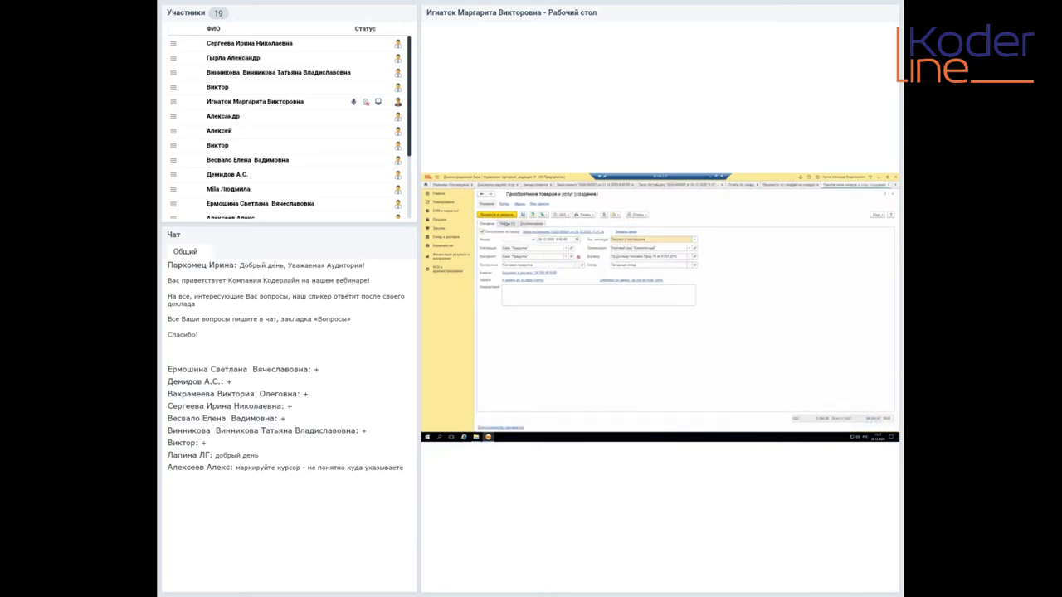
pyautogui.click(504, 223)
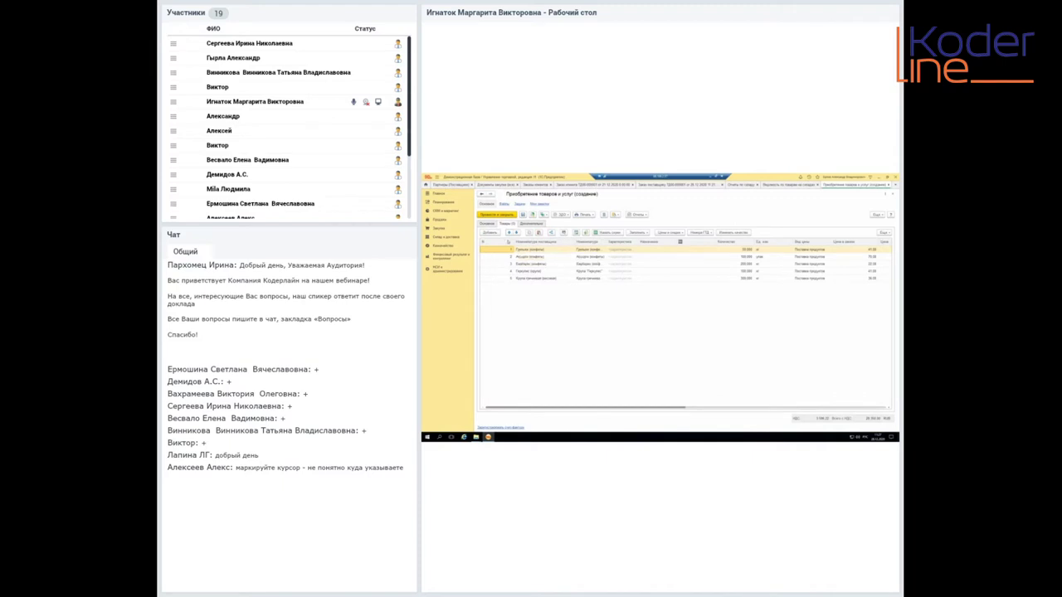
pyautogui.click(526, 225)
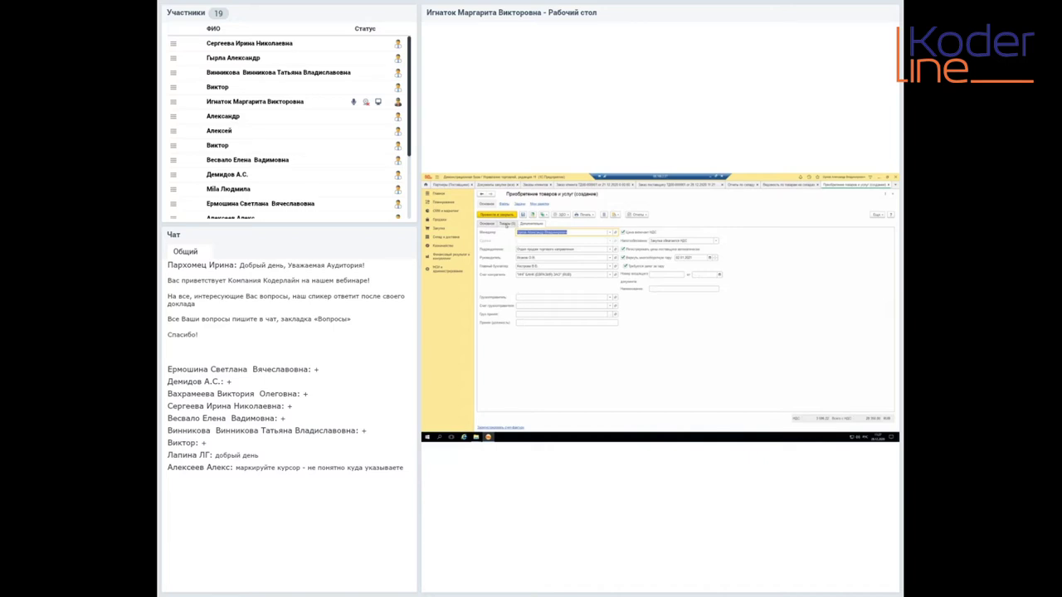
pyautogui.click(506, 225)
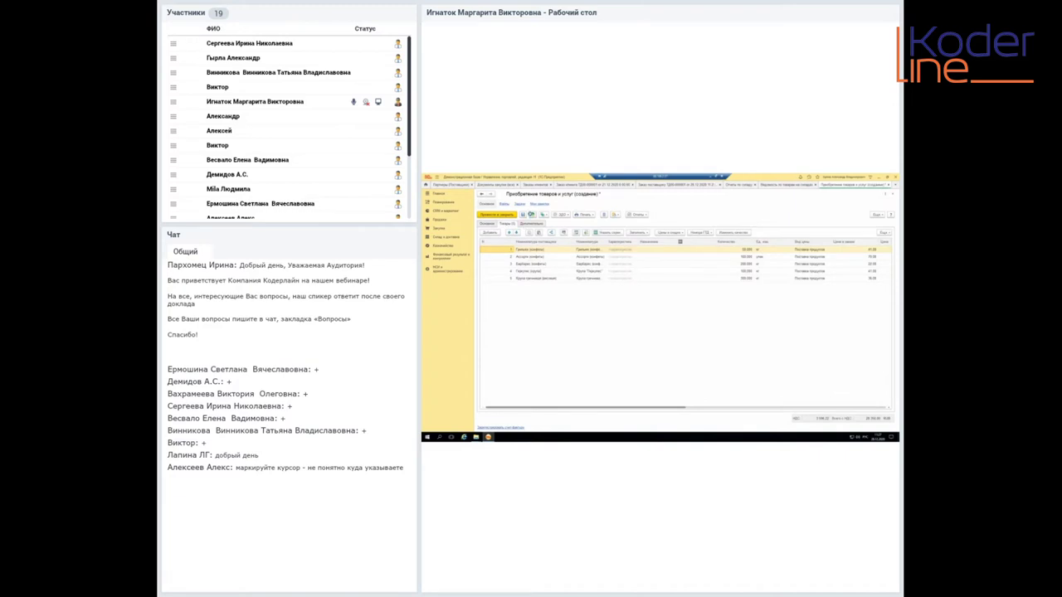
# Step: Save the goods receipt, register its received invoice with the supplier's invoice number, and post and close the invoice
pyautogui.hotkey('ctrl', 's')
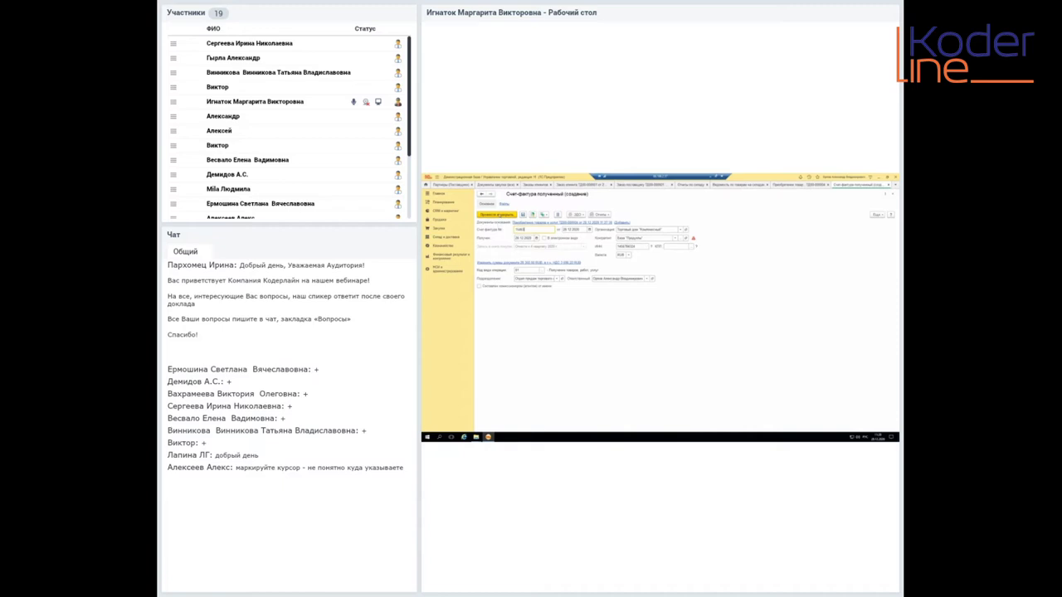
pyautogui.click(497, 214)
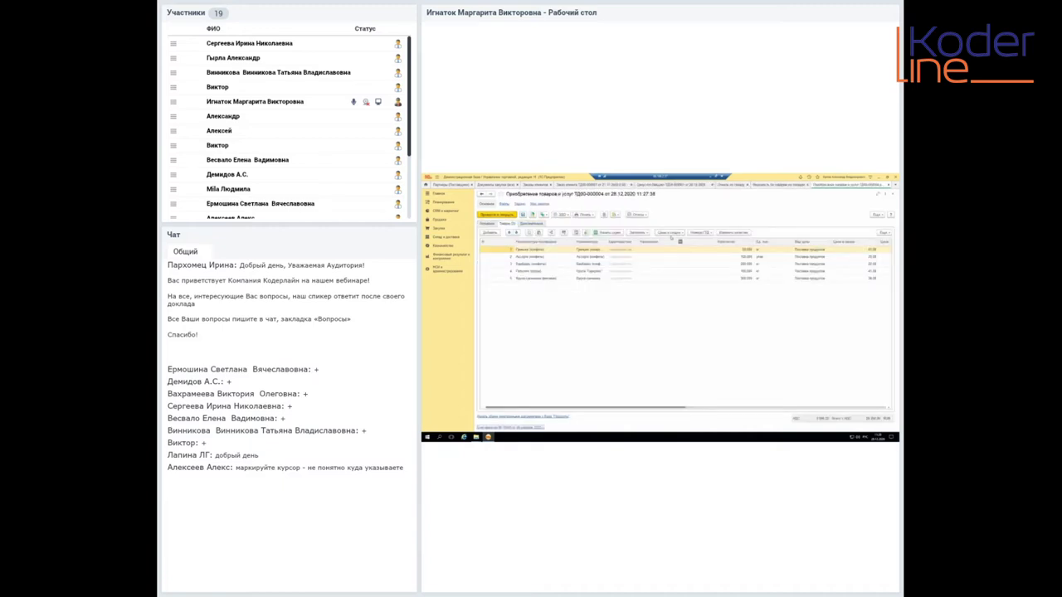
# Step: Regenerate Ведомость по товарам на складах for Западный склад, also without the registrar detail, and return to the supplier order
pyautogui.click(767, 185)
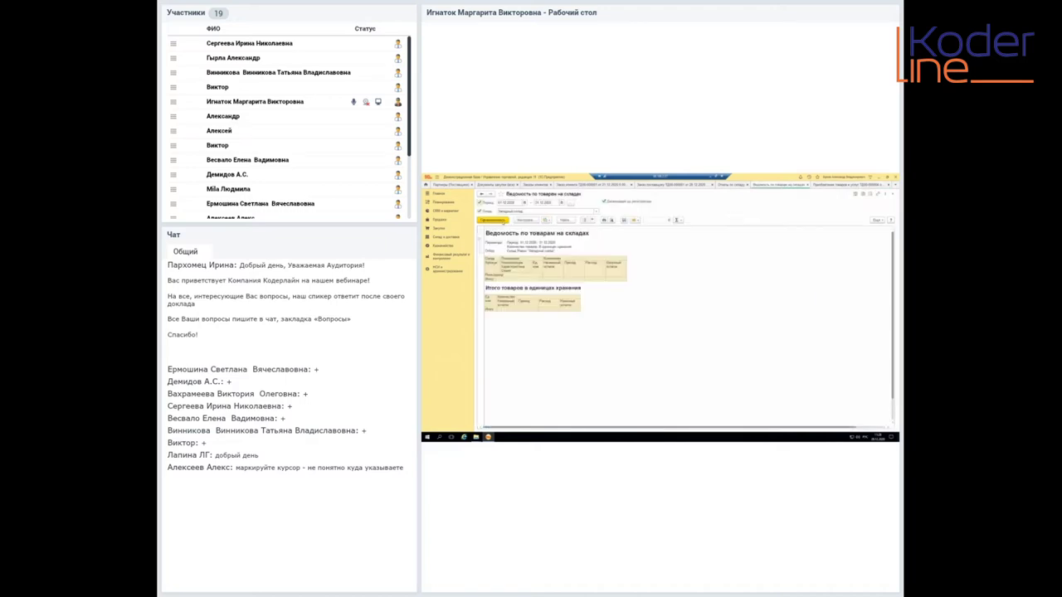
pyautogui.click(498, 220)
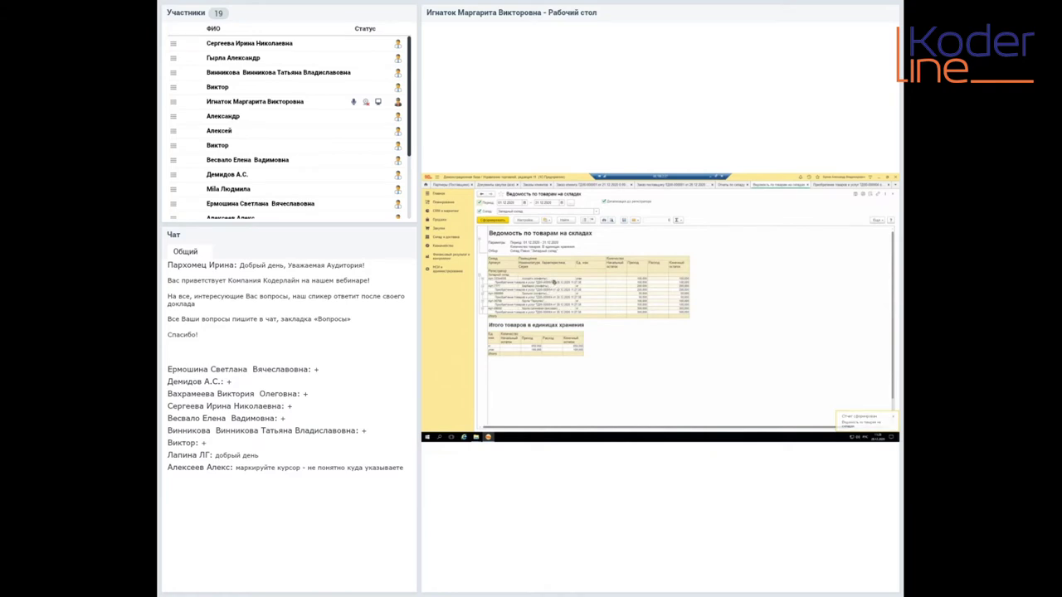
pyautogui.click(549, 279)
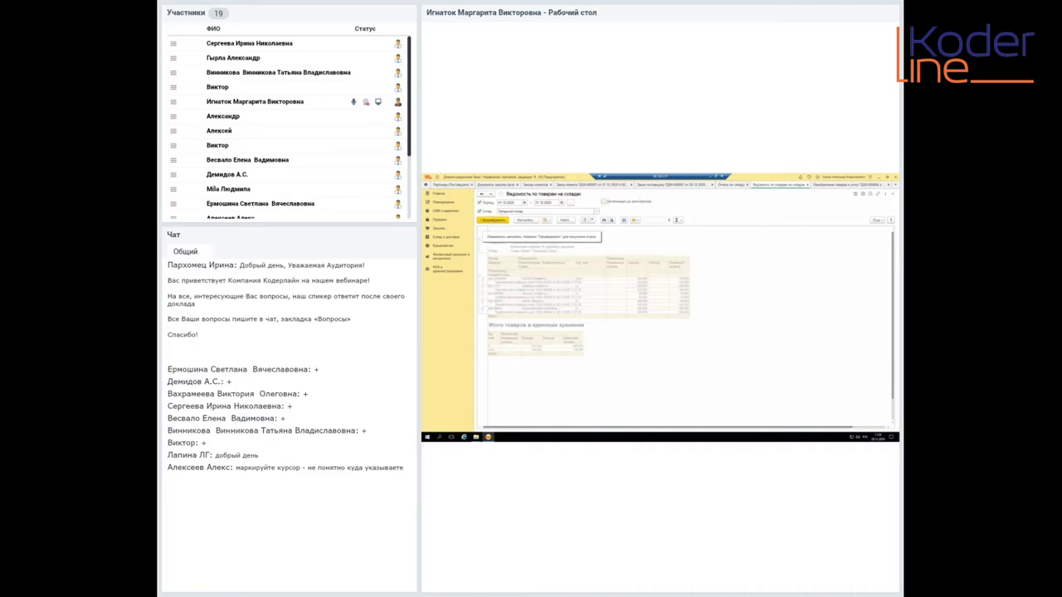
pyautogui.click(513, 233)
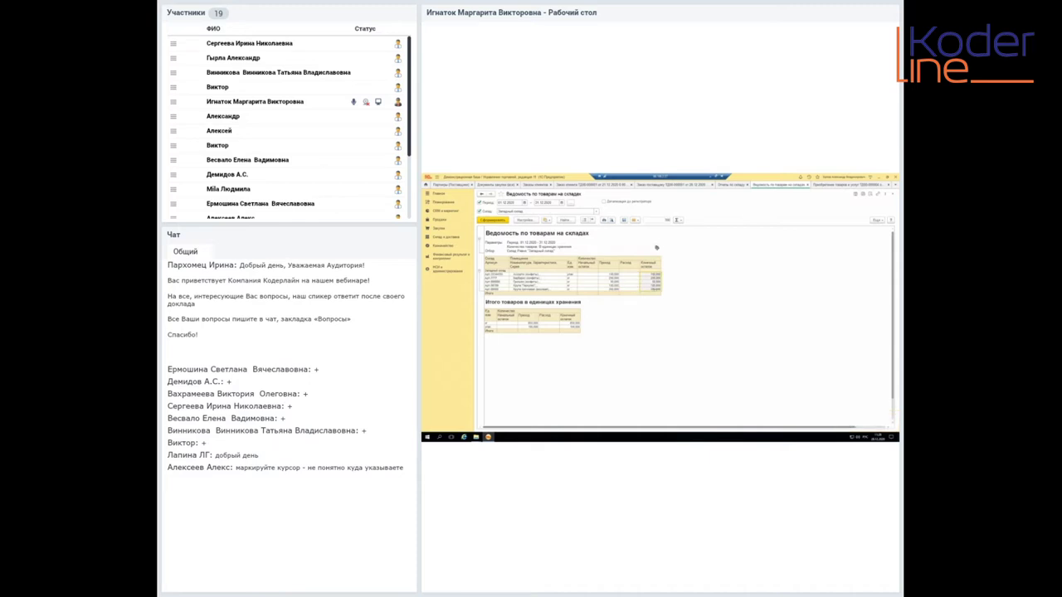
pyautogui.click(821, 185)
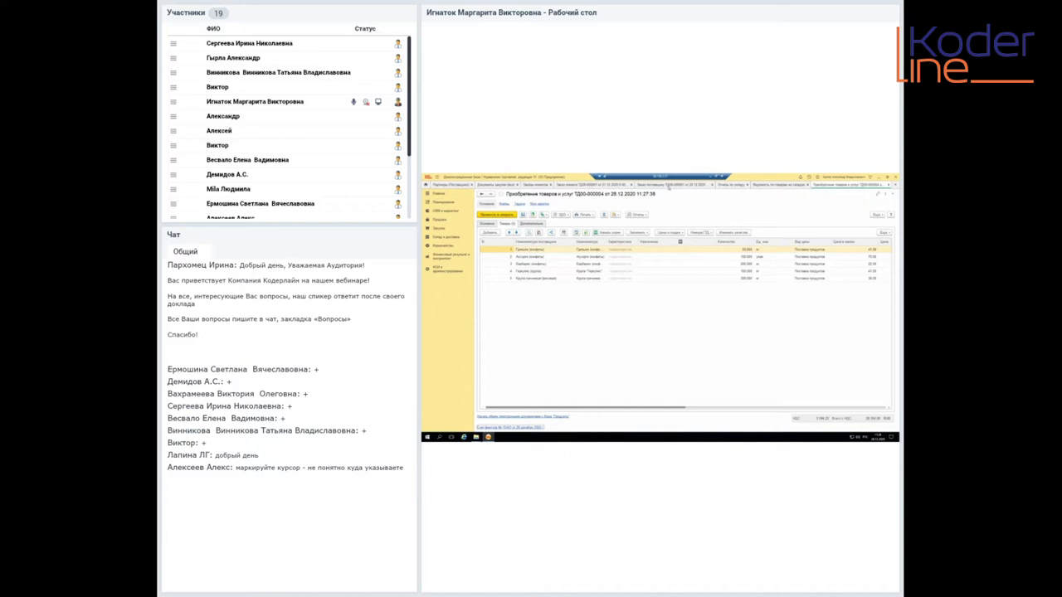
pyautogui.click(669, 185)
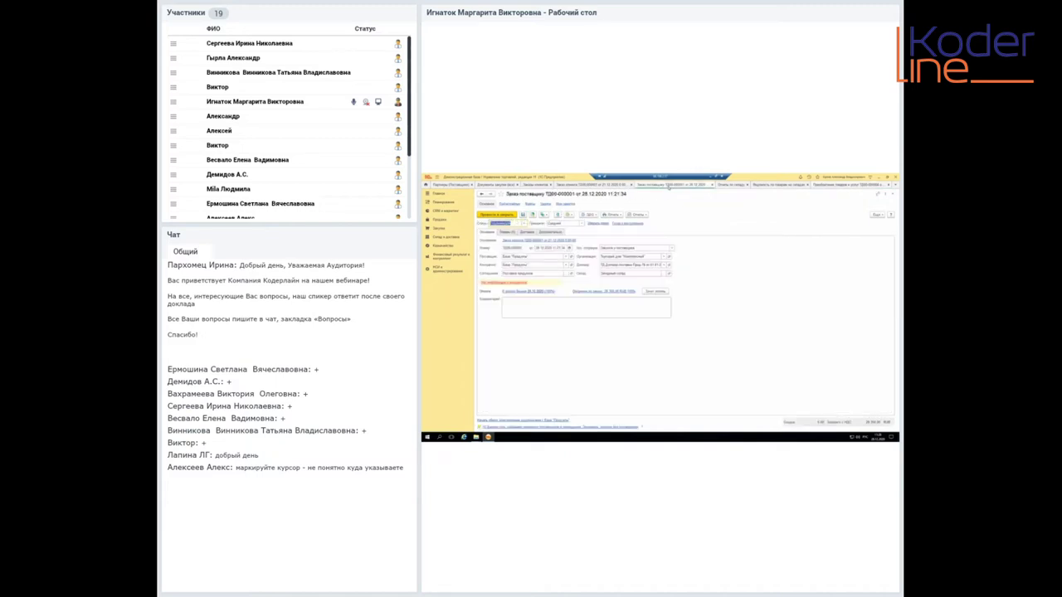